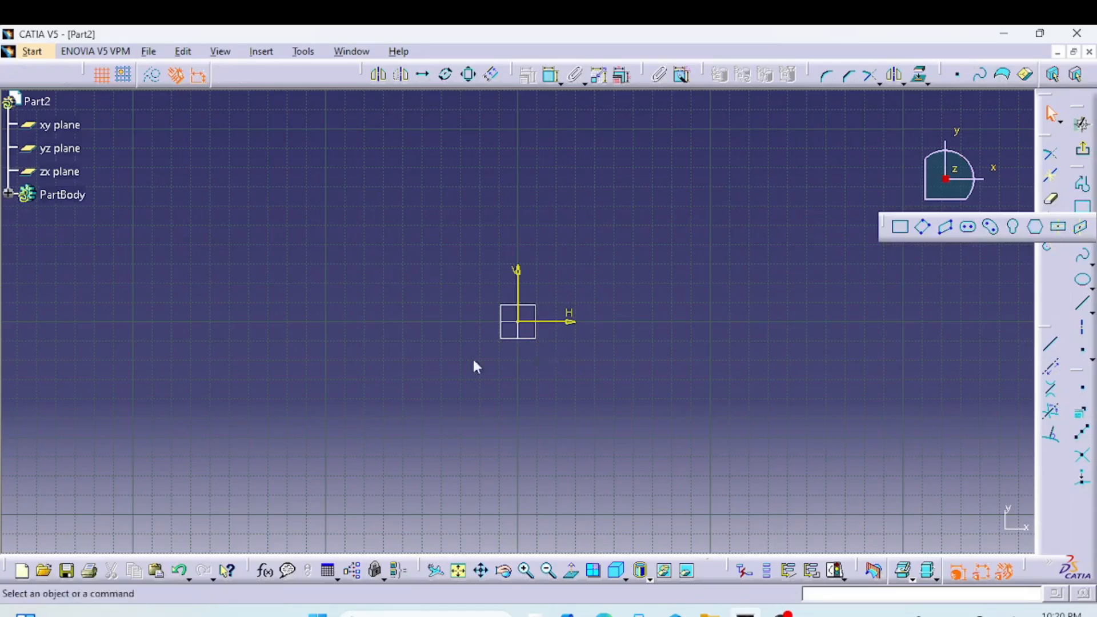
Sketch a large rectangle centred on the origin and finish the sketch.
click(520, 324)
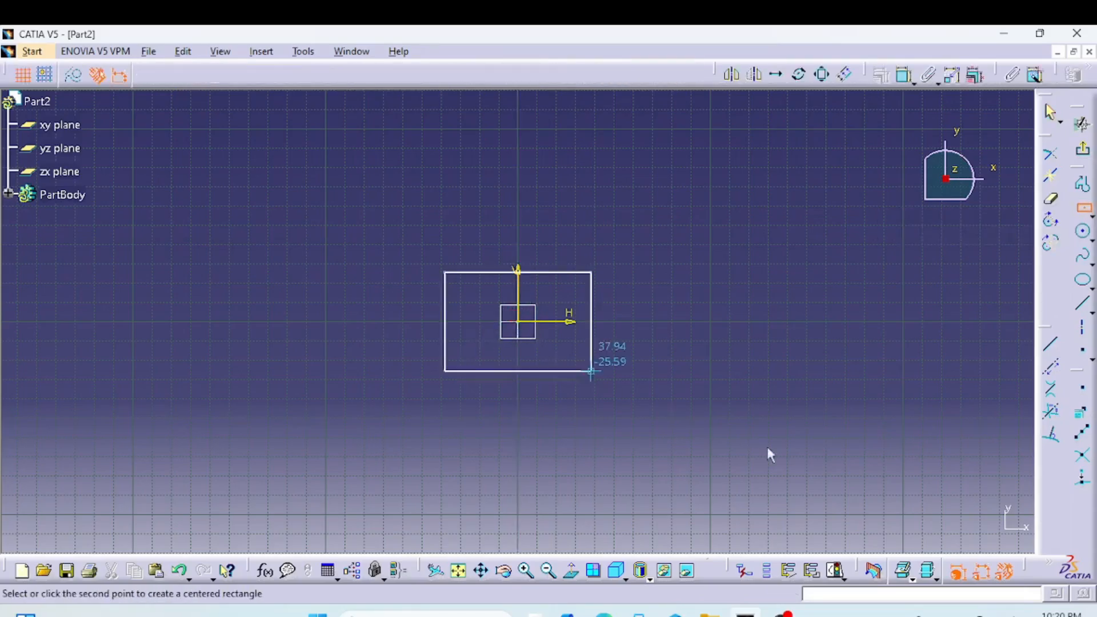
click(913, 506)
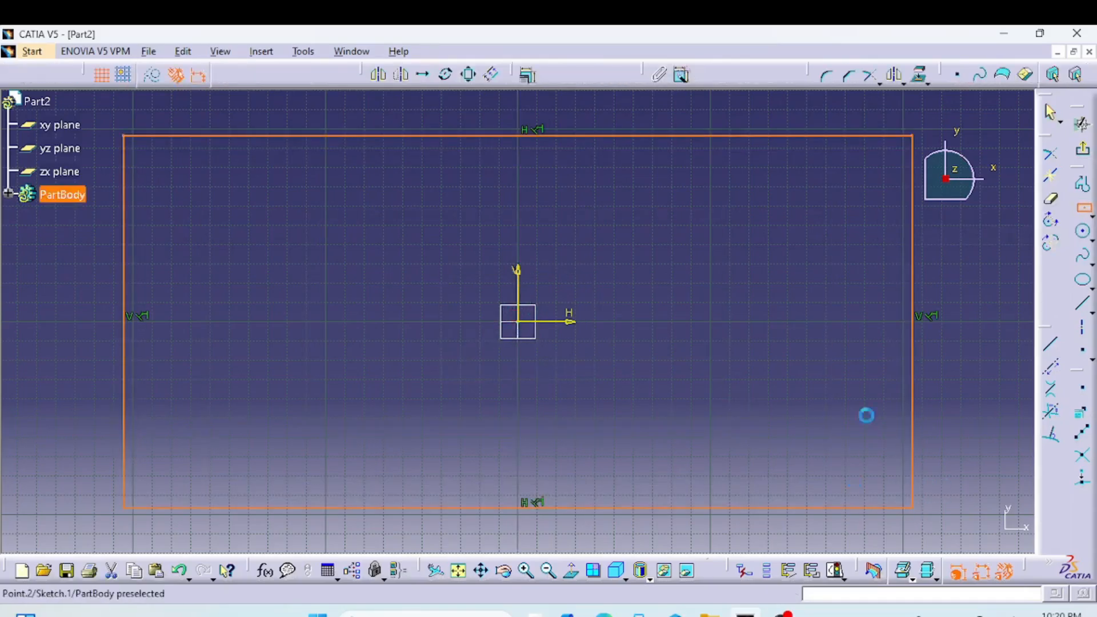
click(1082, 123)
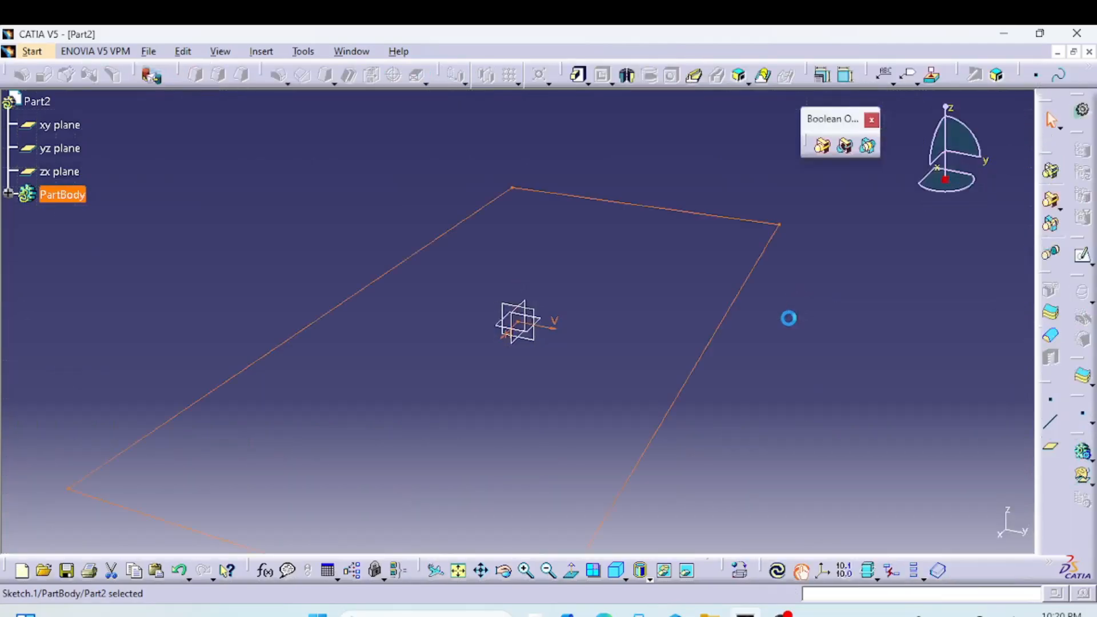
Pad the large rectangle 6 mm to form the base plate.
click(578, 75)
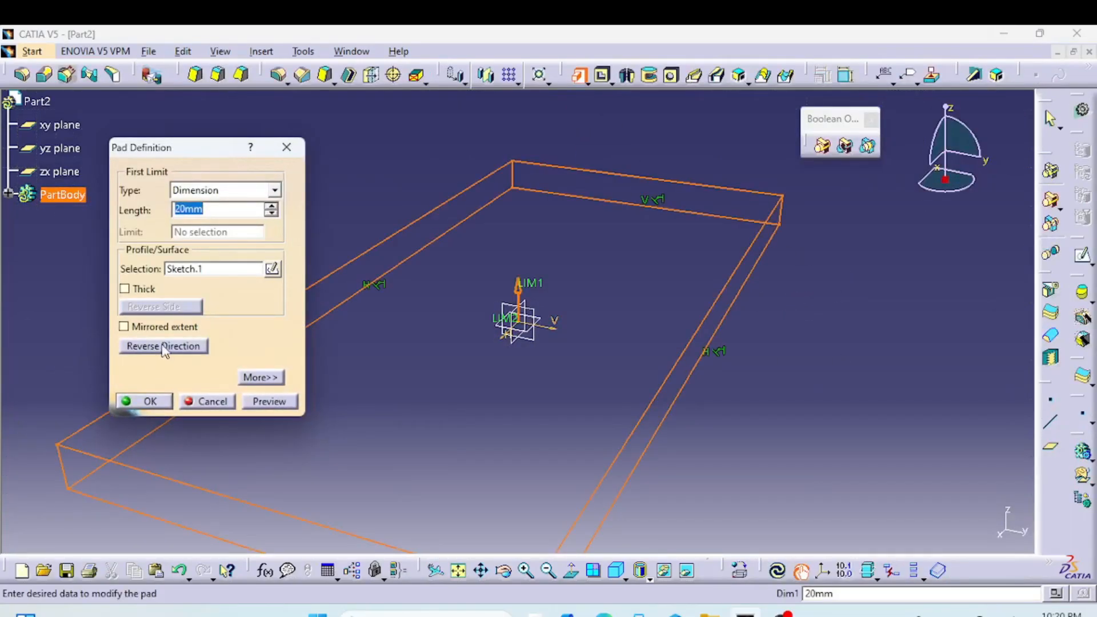
text(4)
key(Return)
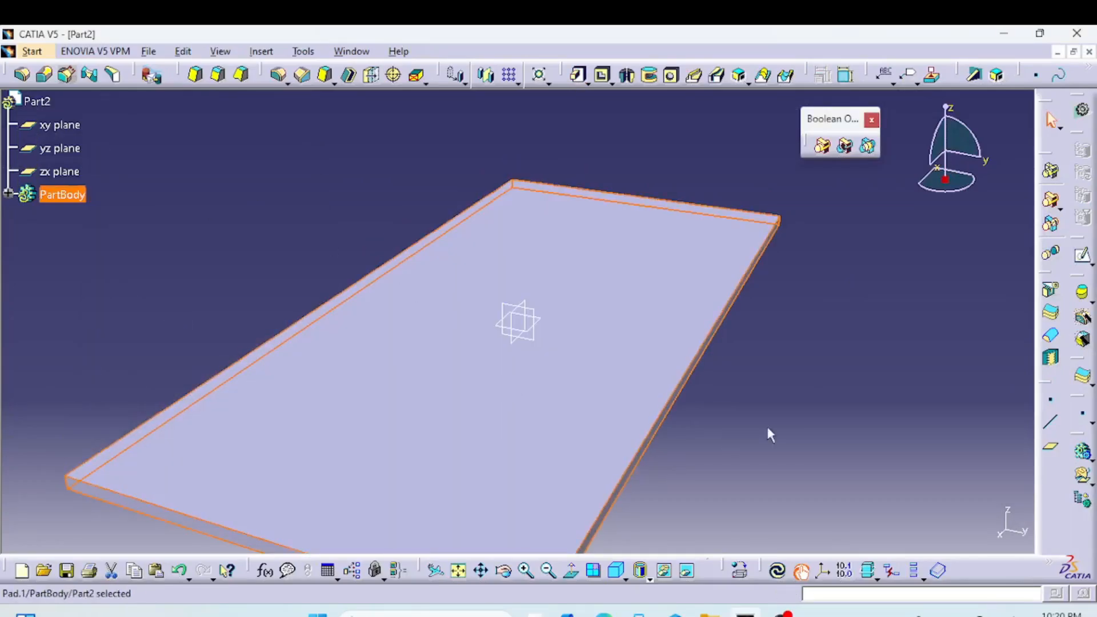
click(769, 408)
On the plate's top face, sketch a centred rectangle about 58.5 mm wide and 39 mm high at the origin.
middle_drag(768, 408, 648, 456)
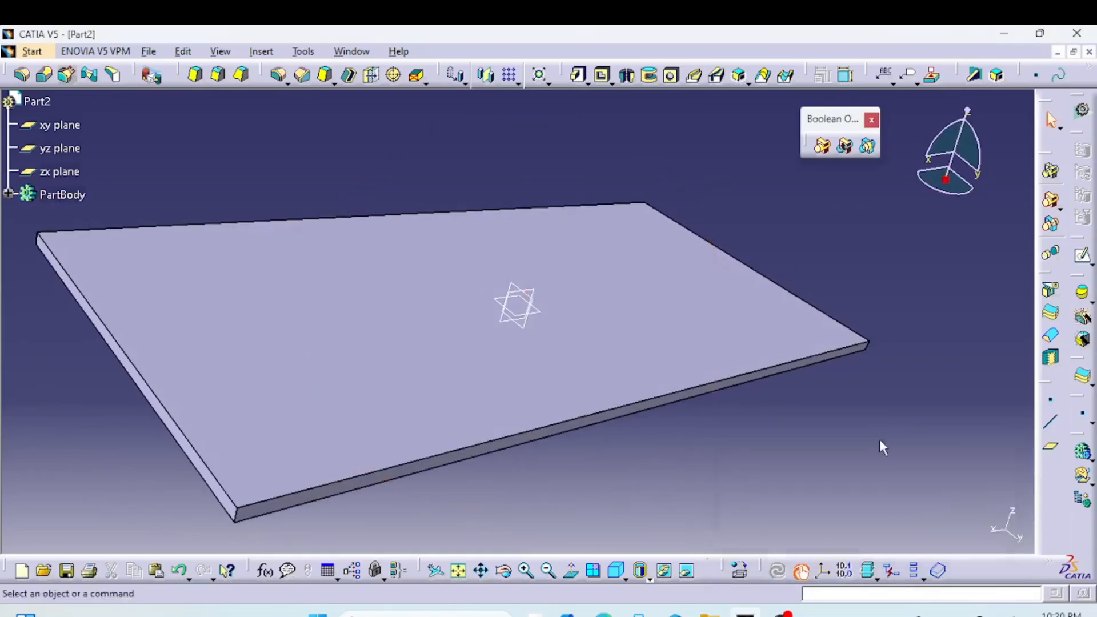
click(1083, 260)
click(634, 331)
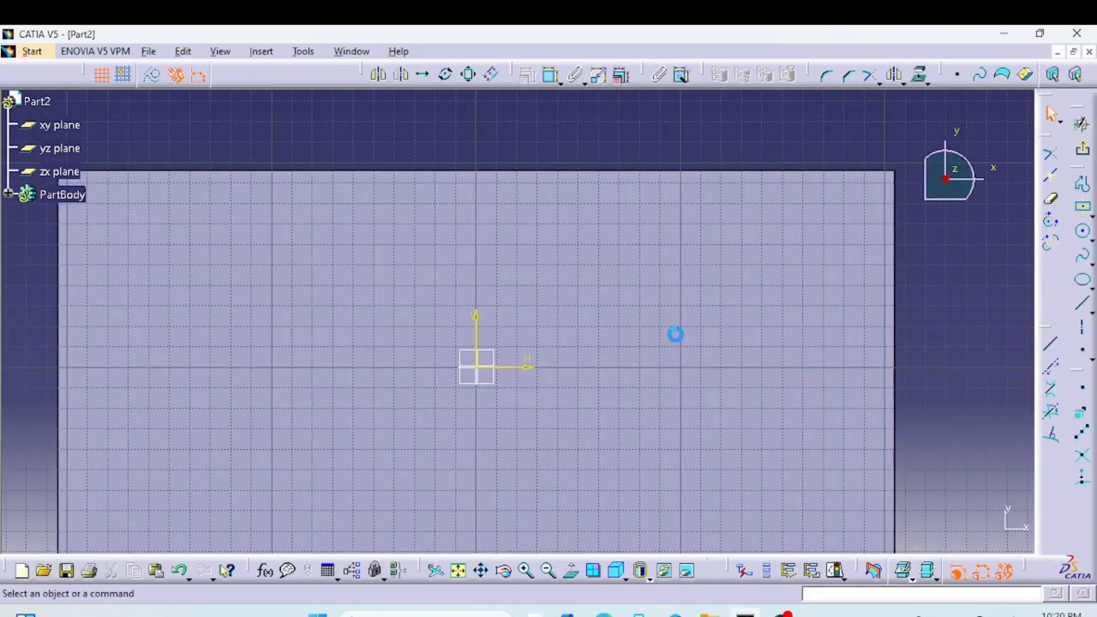
click(1083, 208)
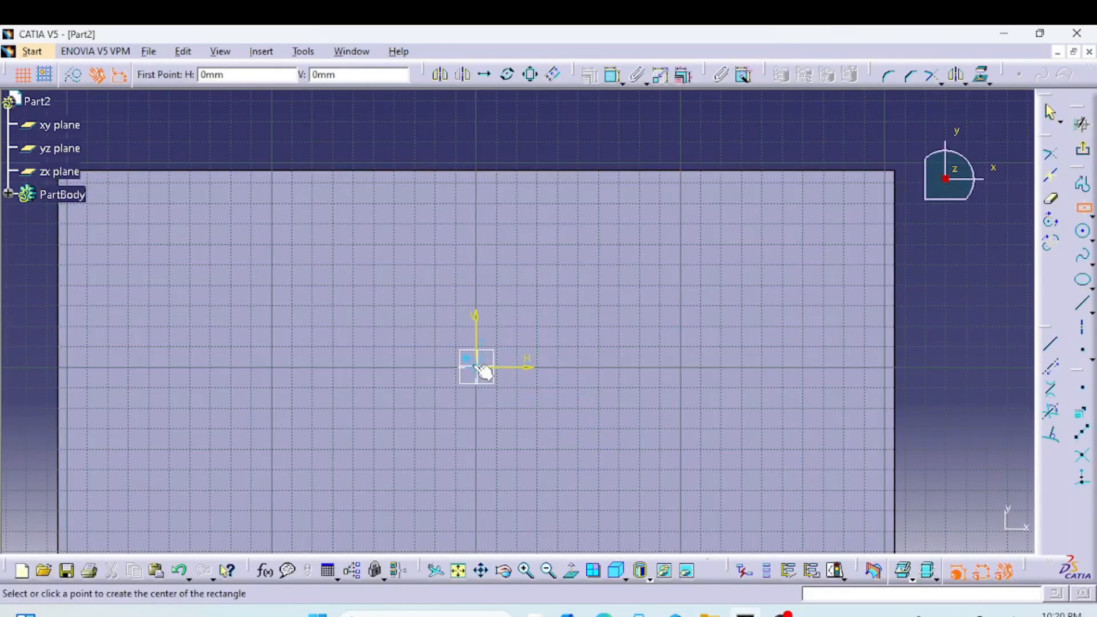
click(479, 368)
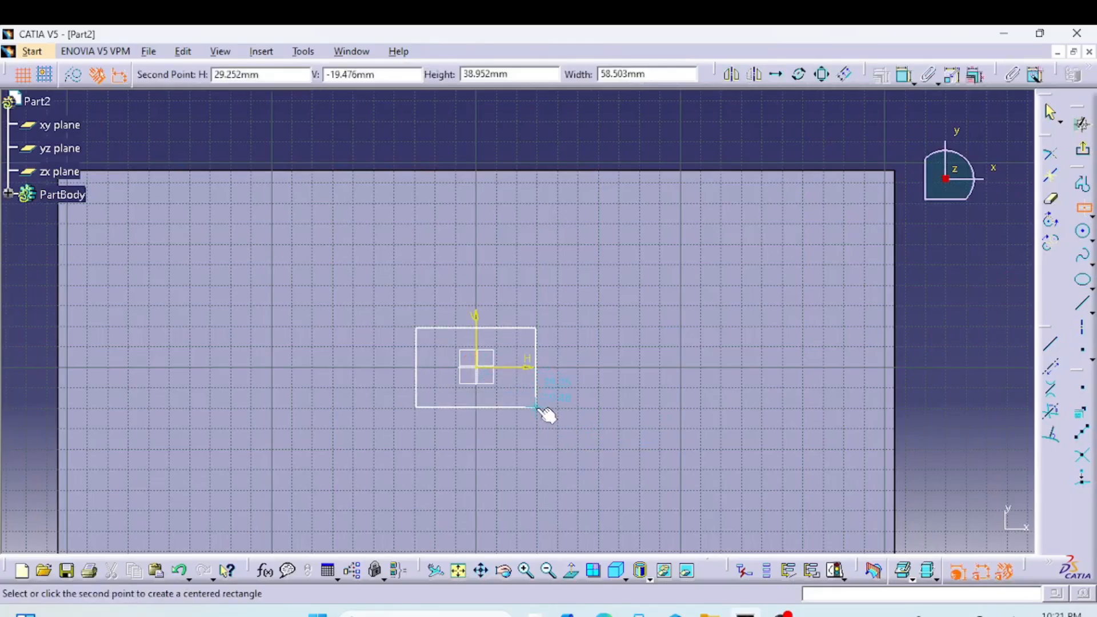
click(536, 407)
click(592, 133)
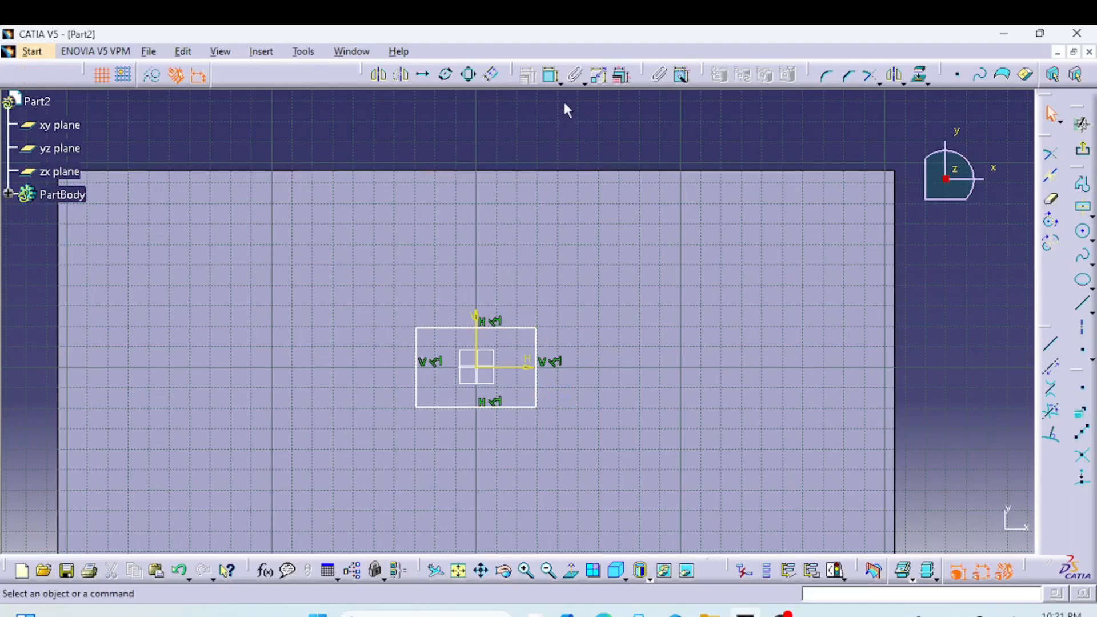
Dimension the small rectangle's width and height.
click(551, 74)
click(467, 336)
click(480, 146)
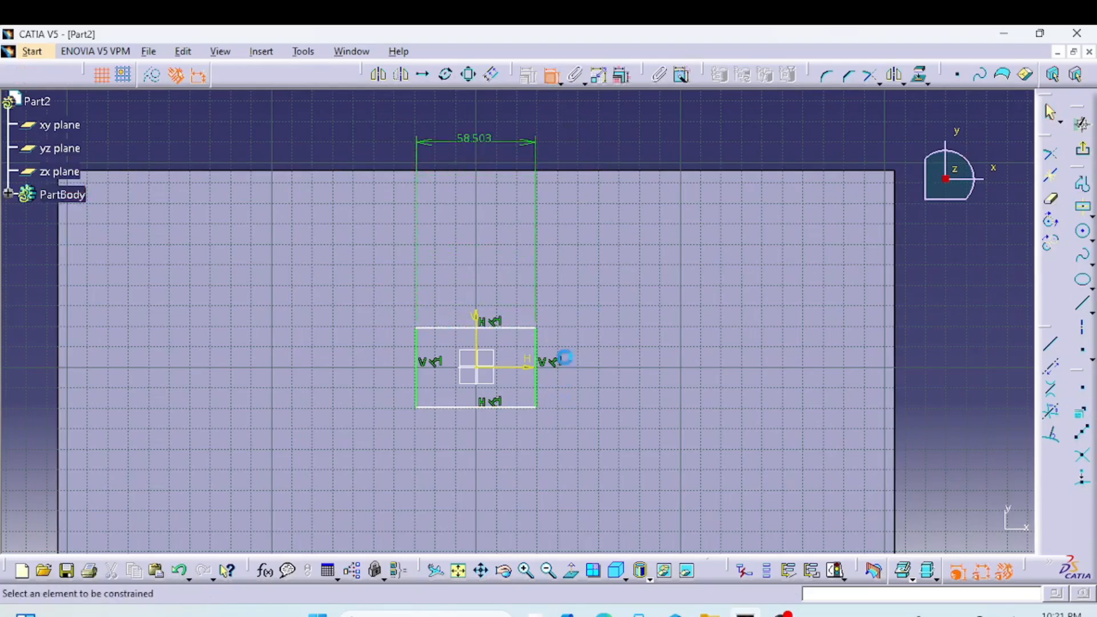
click(539, 383)
click(985, 365)
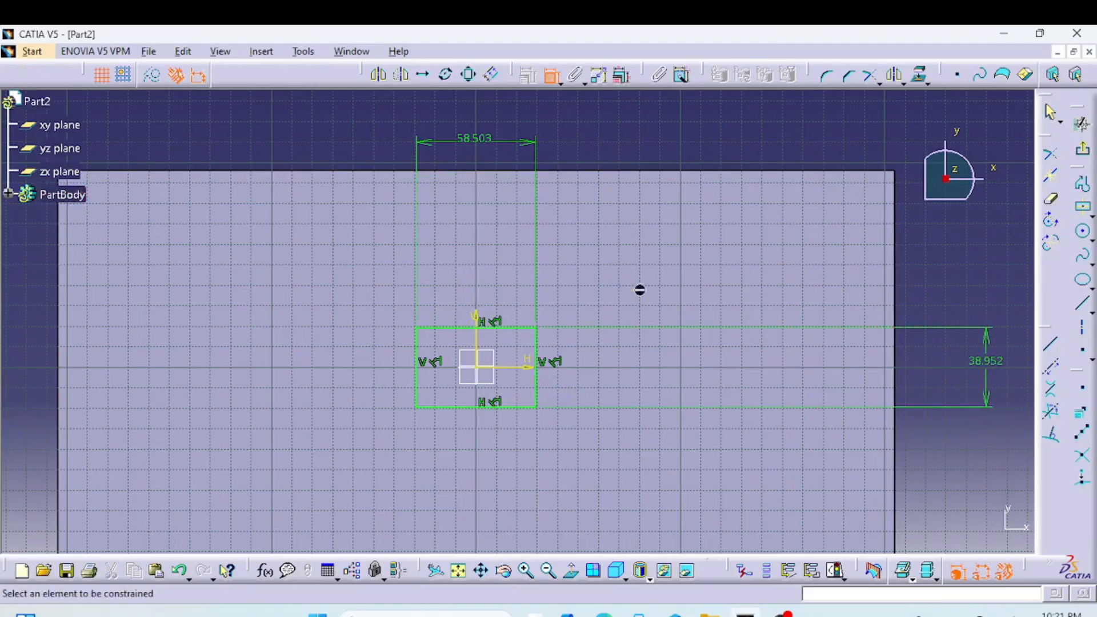
Set the small rectangle's width and height to 25 mm each and finish the sketch.
double_click(474, 140)
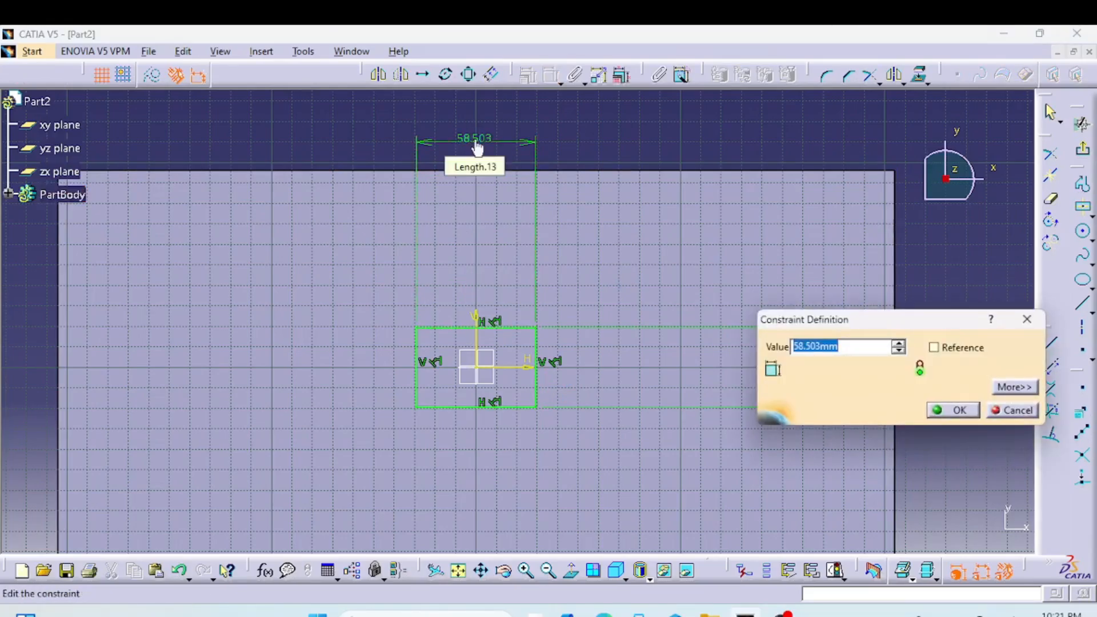
text(25)
key(Tab)
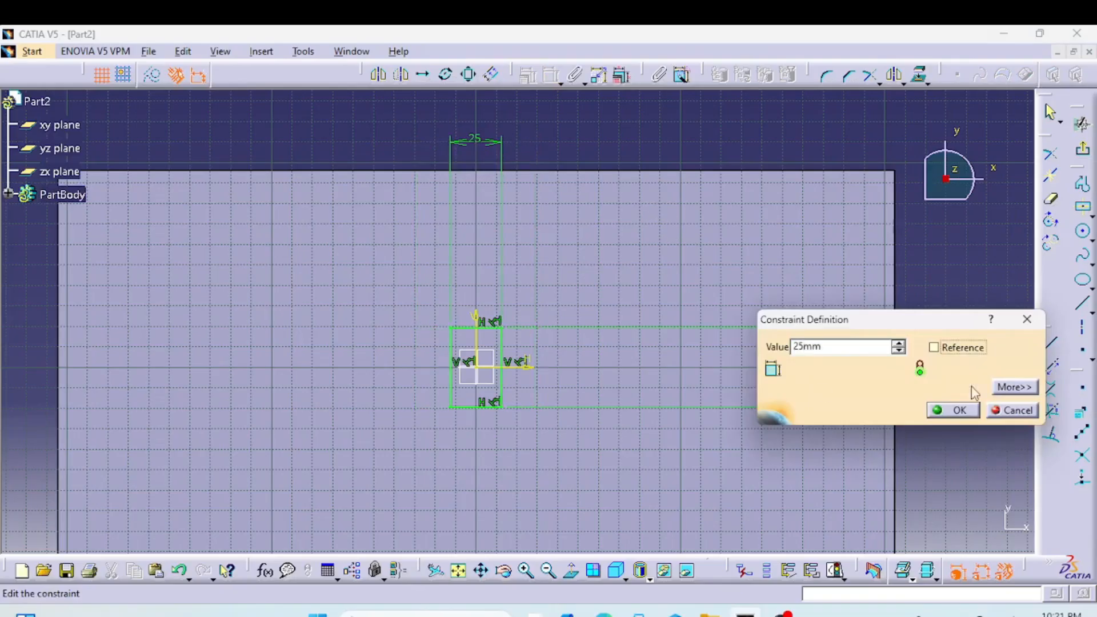
click(949, 409)
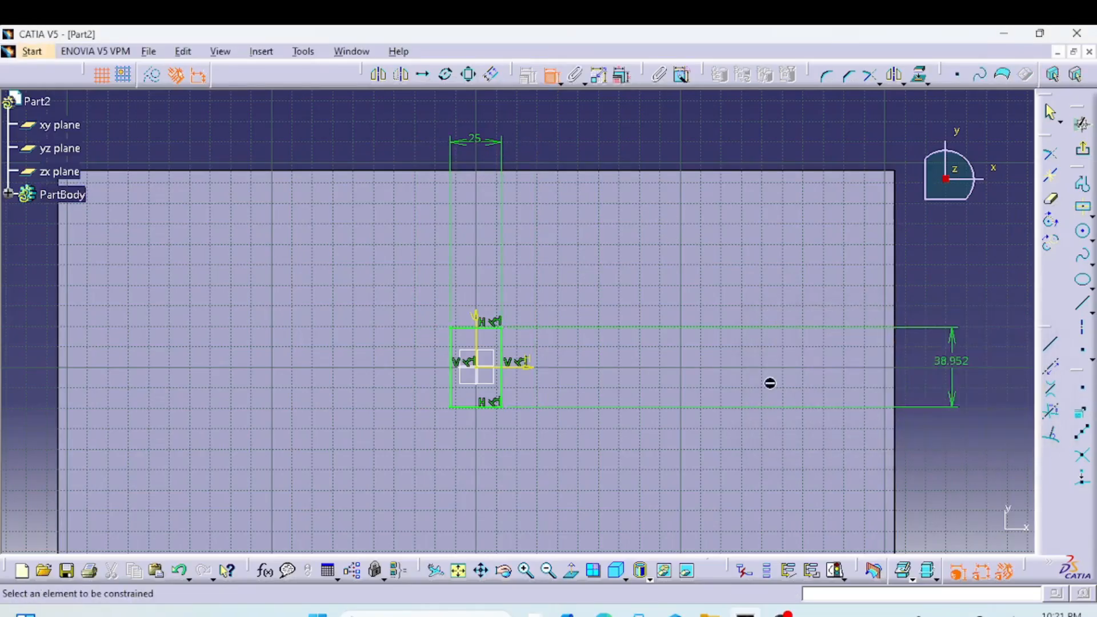
double_click(959, 366)
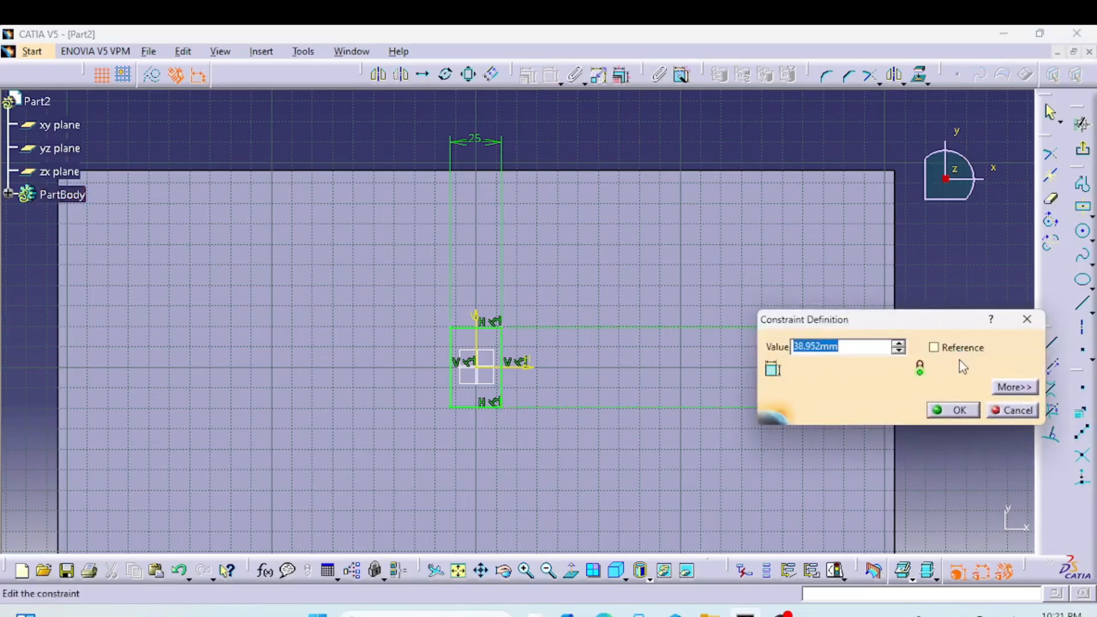
text(25)
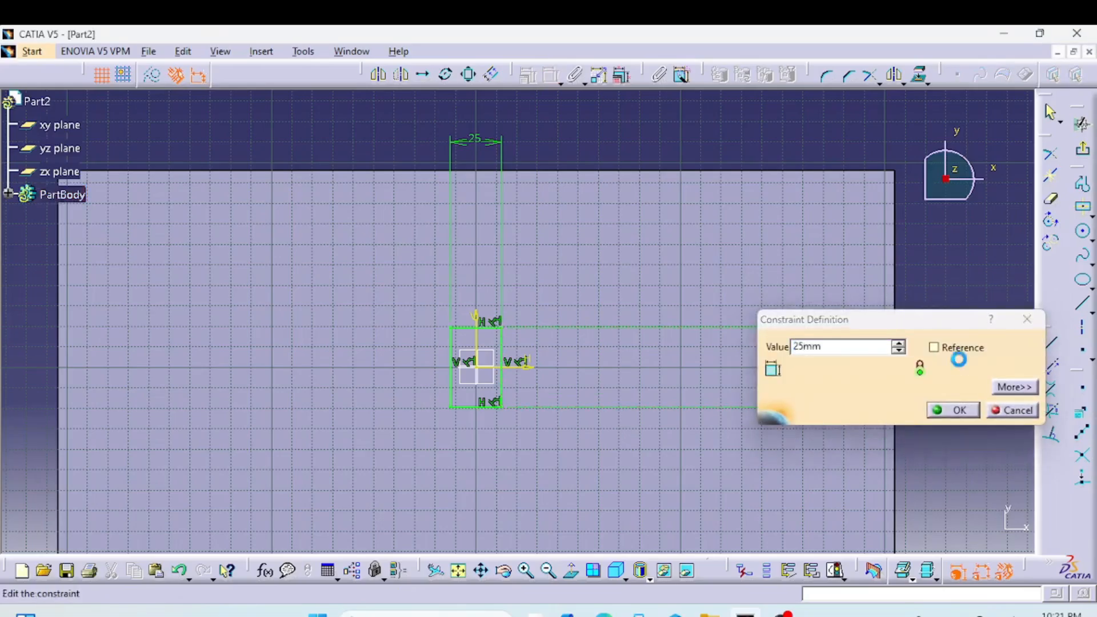
key(Return)
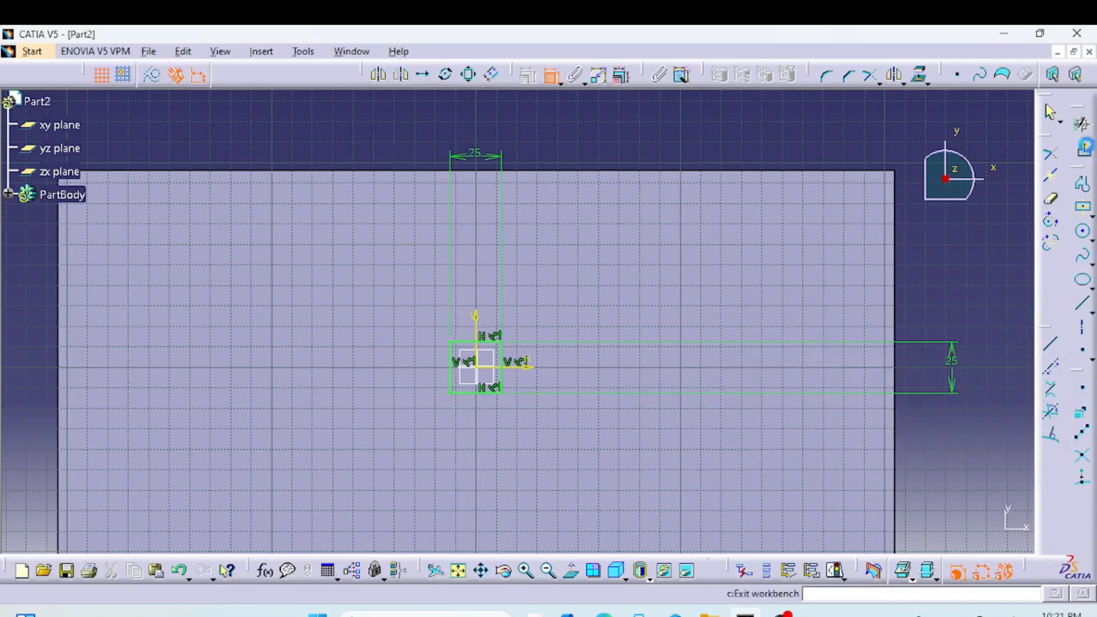
click(1081, 149)
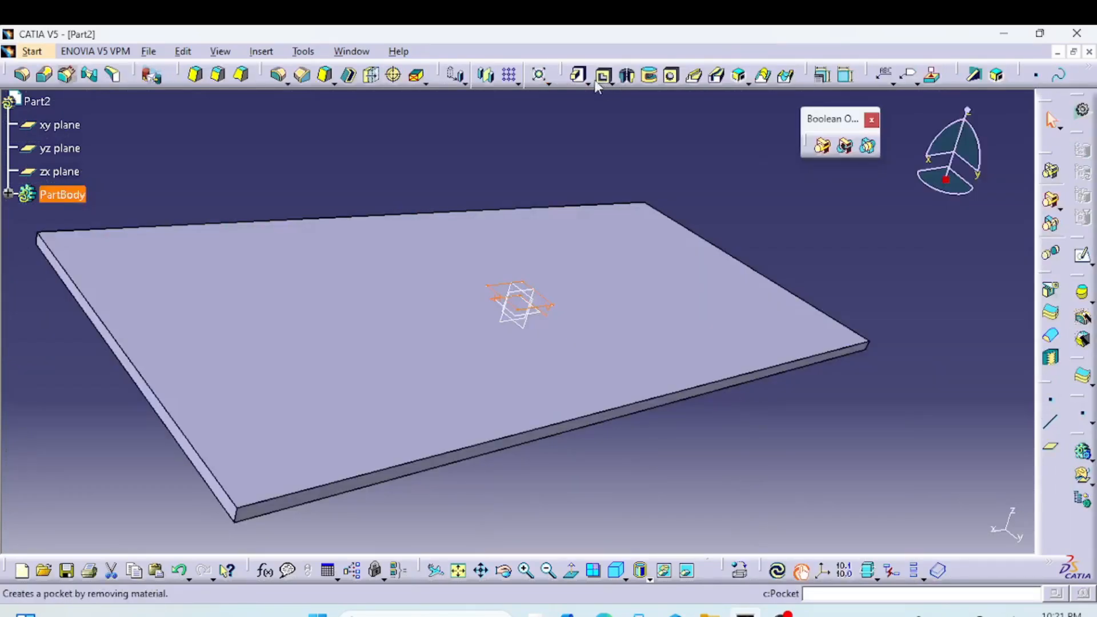
Pad the 25 mm square 30 mm upward from the plate's top face.
click(578, 74)
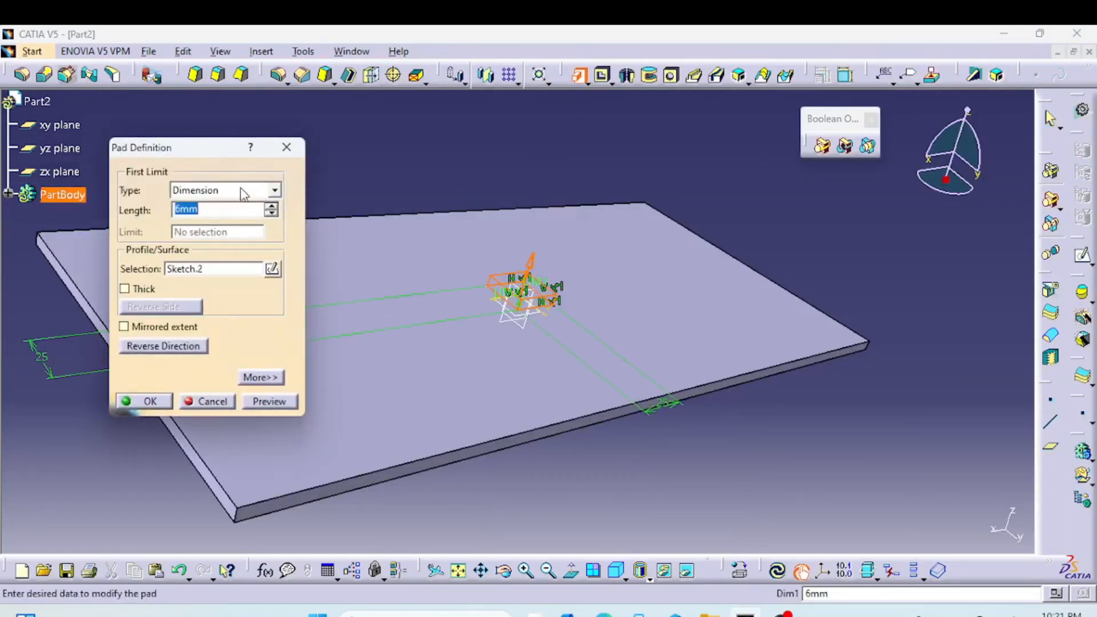
text(30)
key(Return)
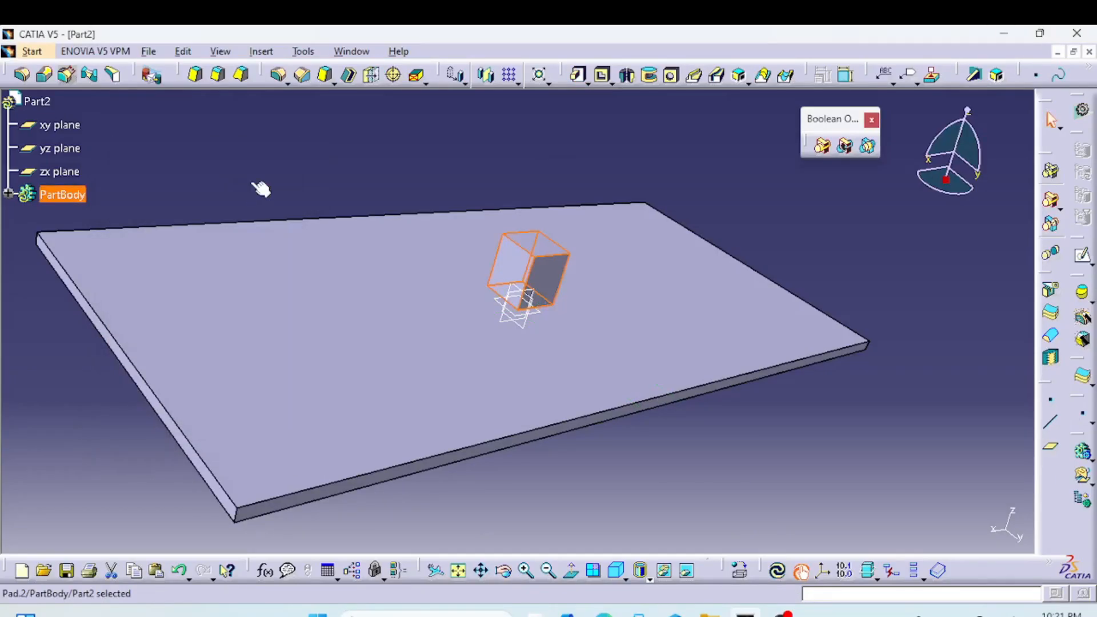
Start a rectangular pattern of the square block Pad.2, using Instance(s) & Spacing as the first direction's parameters.
middle_drag(834, 484, 680, 397)
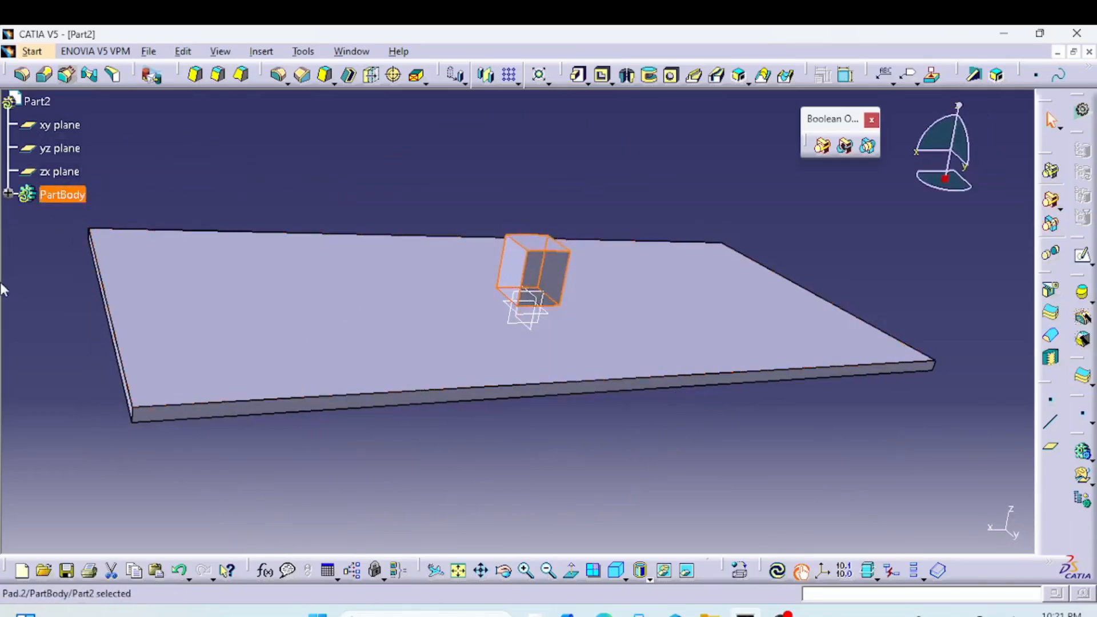
click(8, 194)
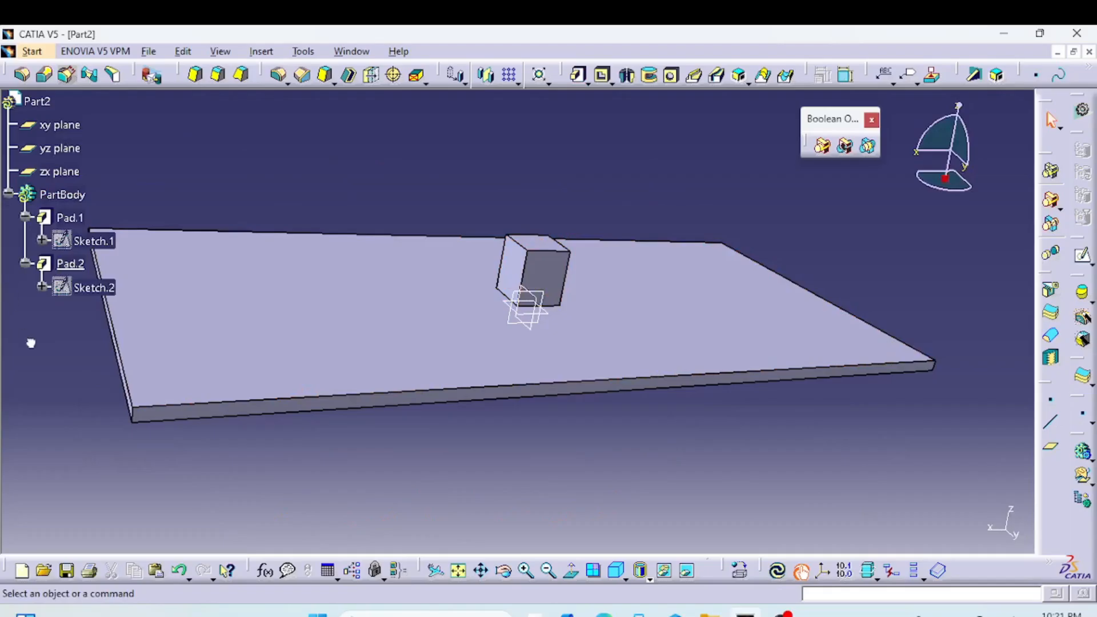
click(64, 264)
middle_drag(563, 474, 477, 263)
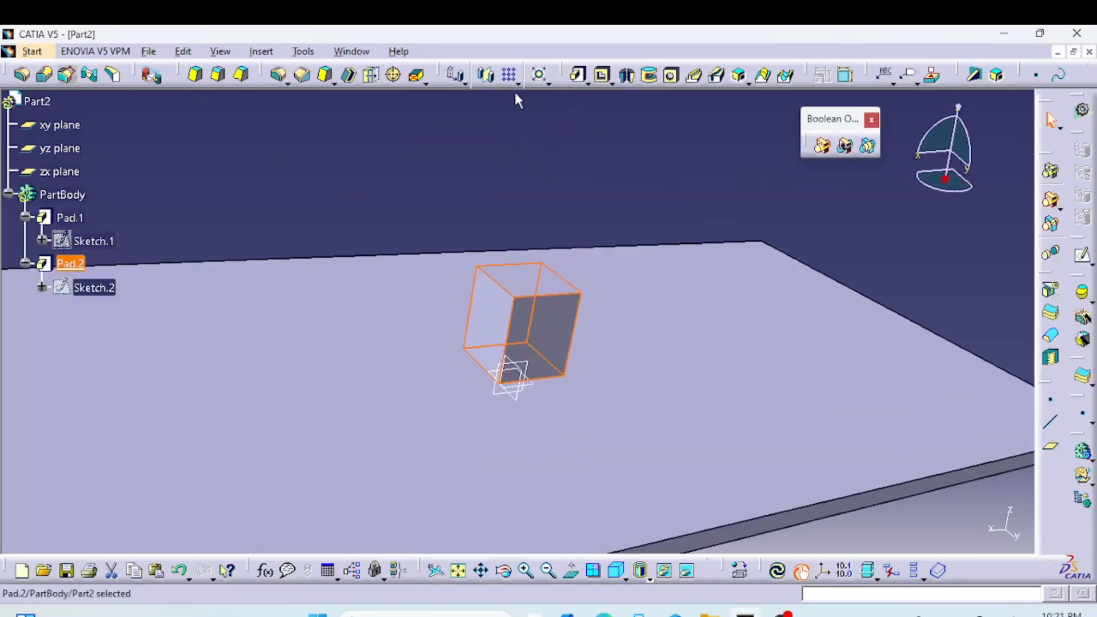
click(510, 75)
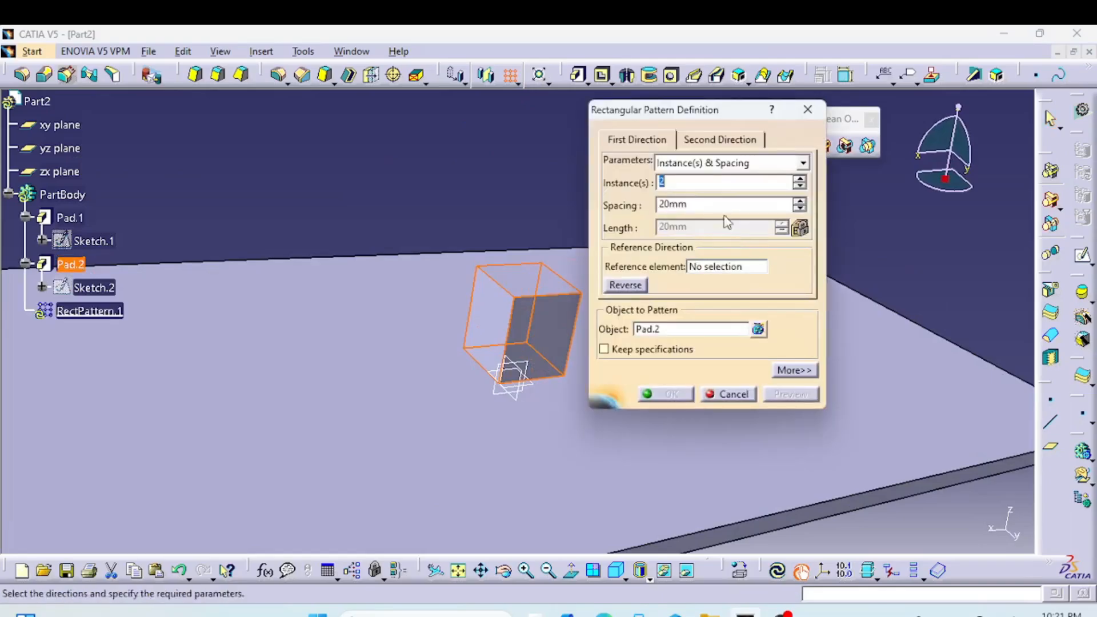
click(704, 166)
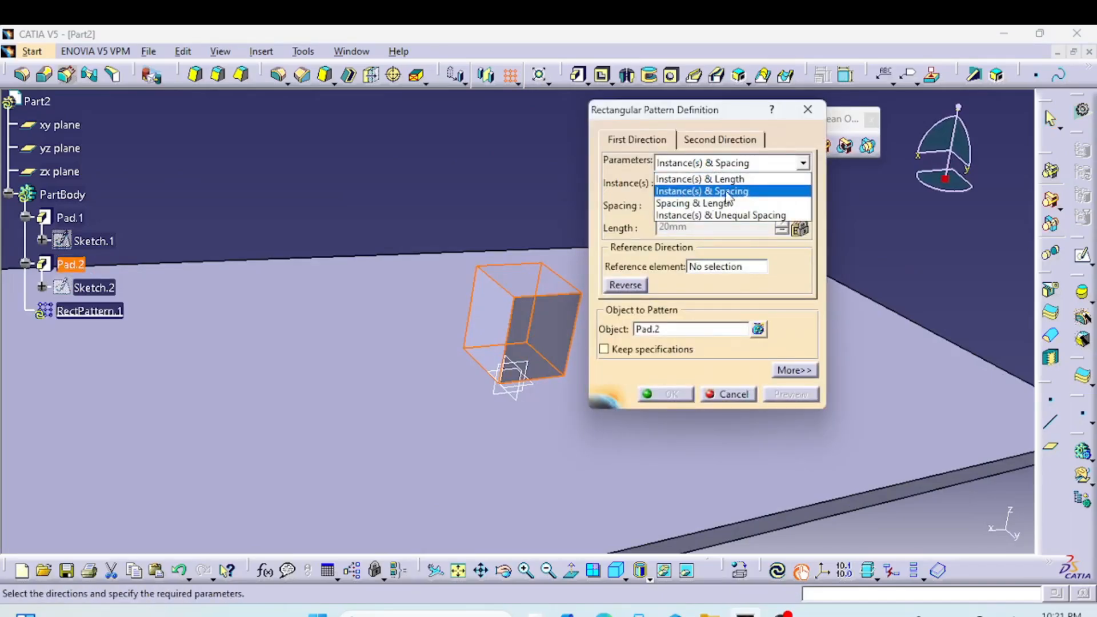
click(709, 192)
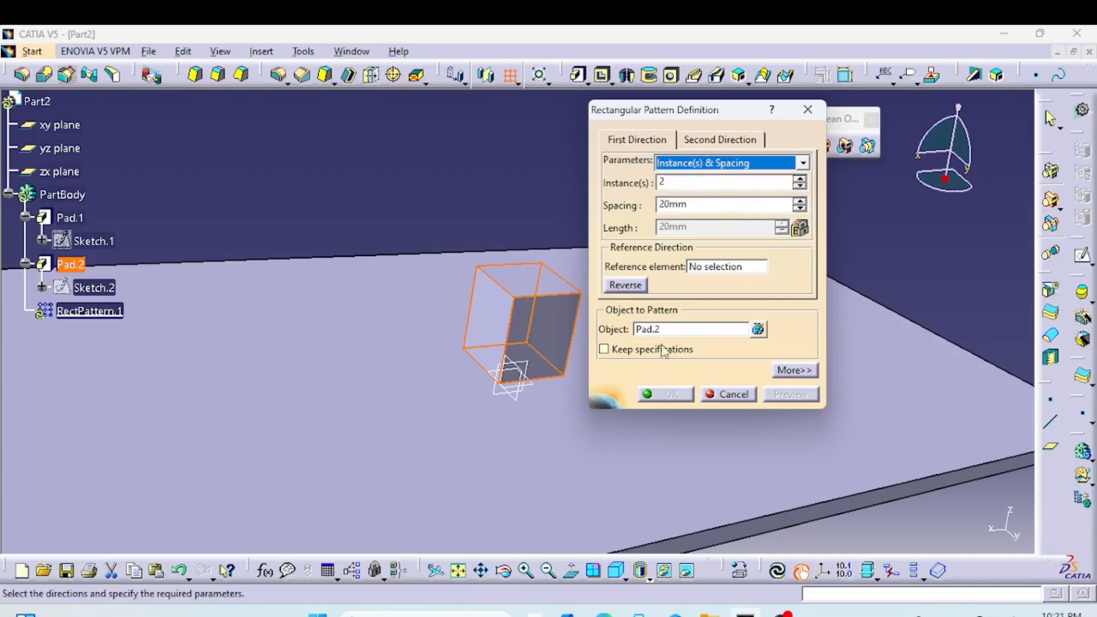
middle_drag(551, 499, 480, 485)
click(732, 164)
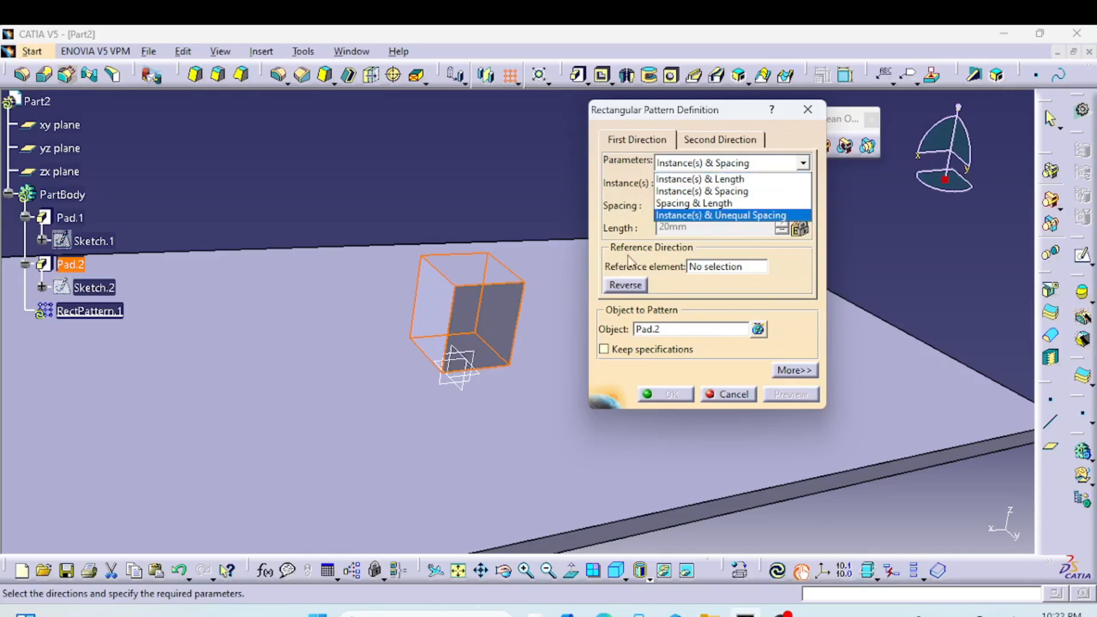
click(658, 192)
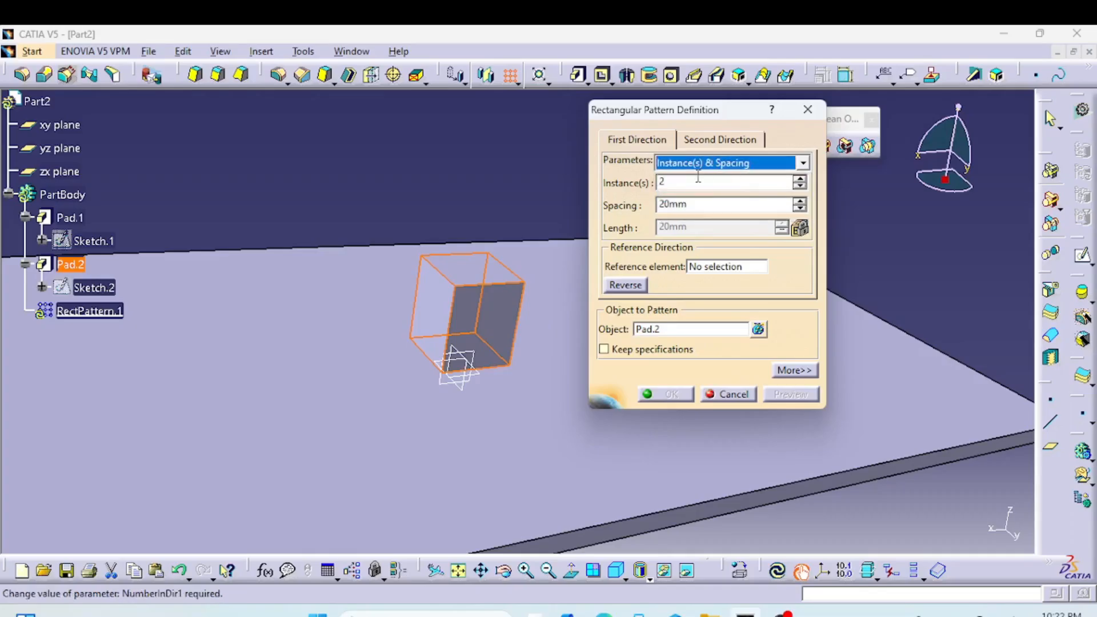
Set the pattern's first direction to 5 instances with a spacing of 30 mm.
click(799, 180)
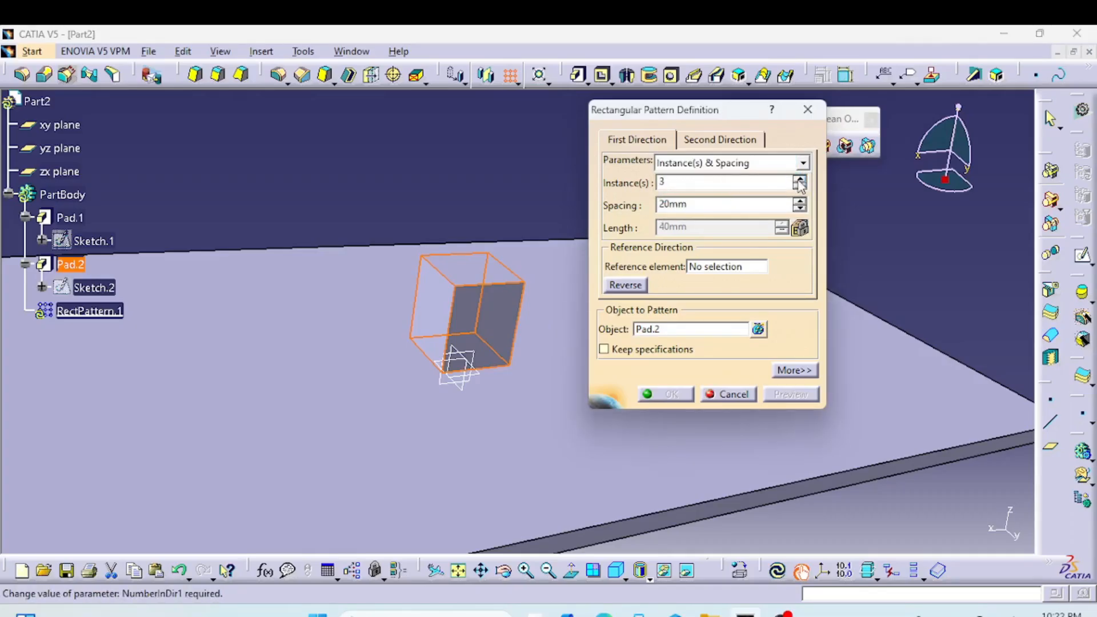
click(799, 180)
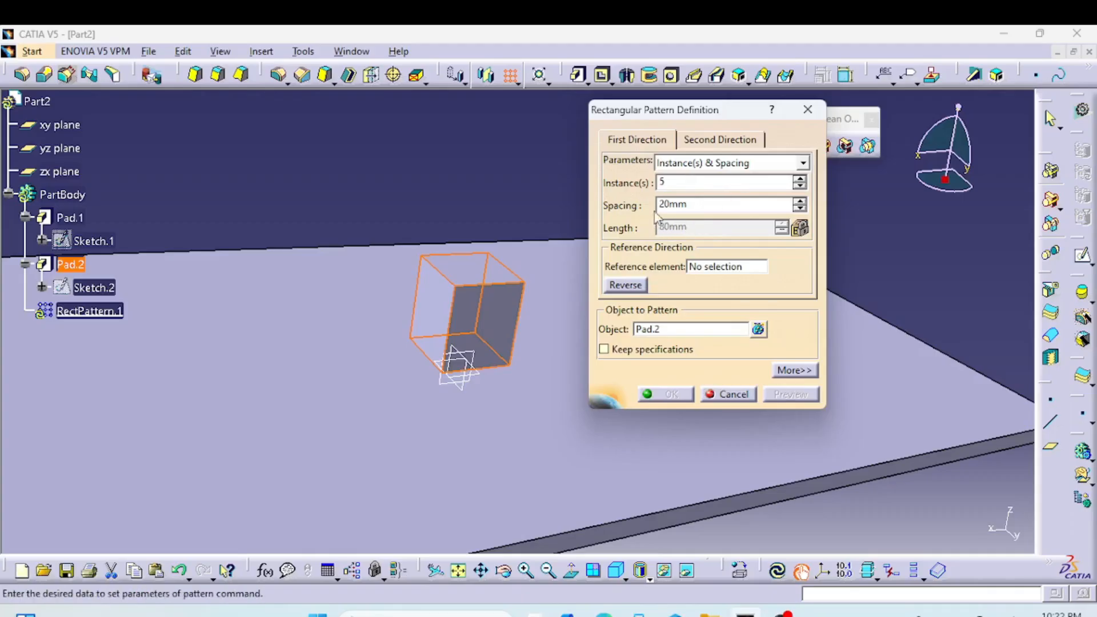
double_click(698, 206)
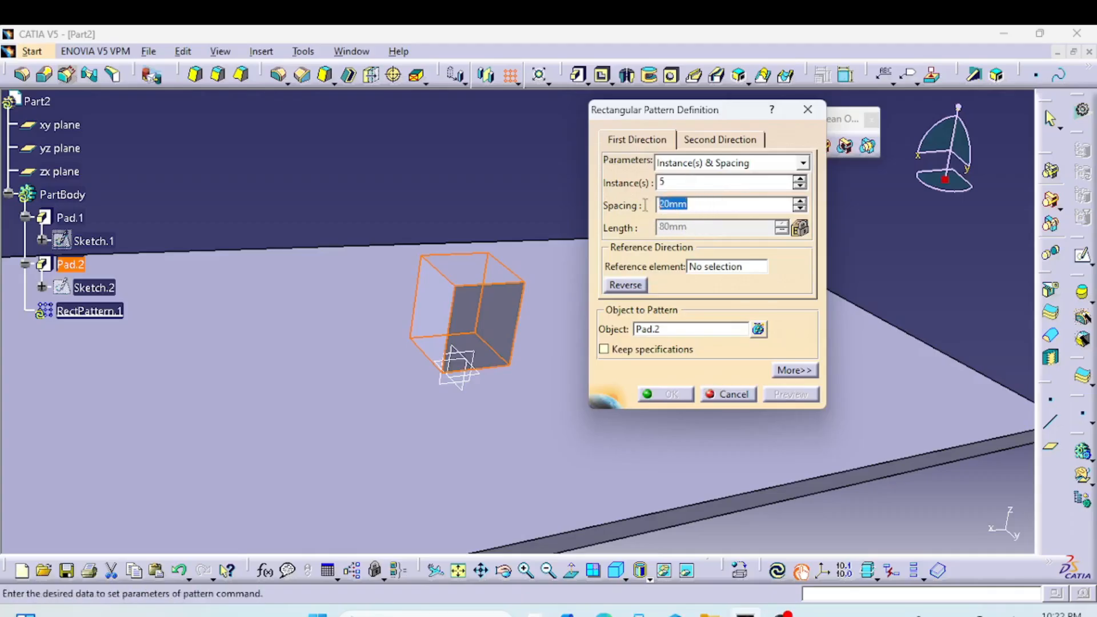
text(30)
click(670, 188)
Use the X Axis as the reference element for the pattern's first direction.
click(719, 267)
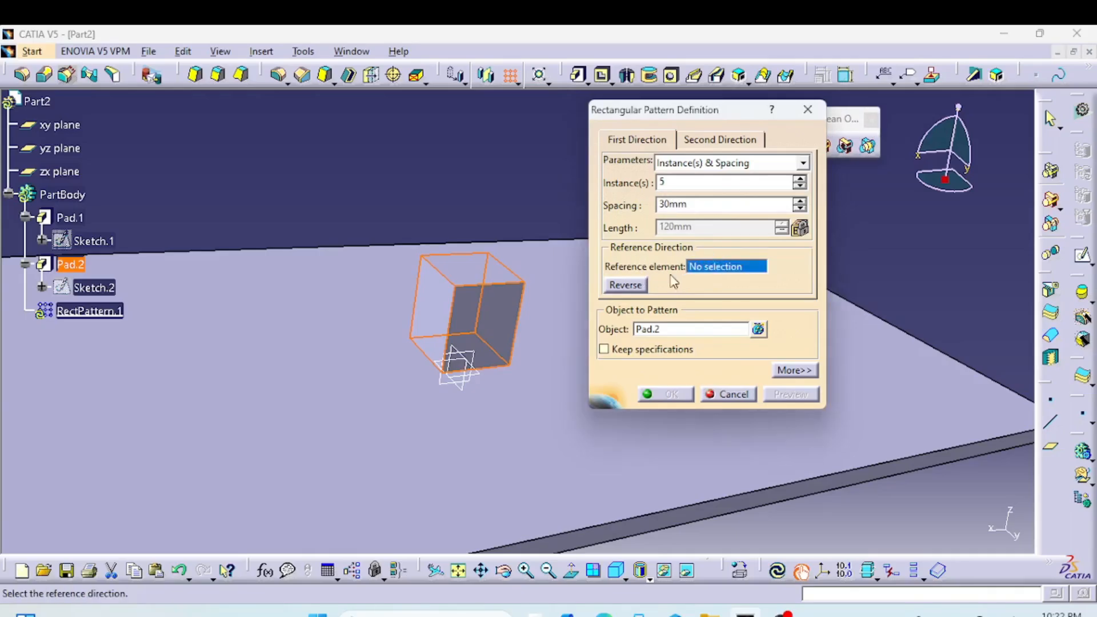
right_click(741, 273)
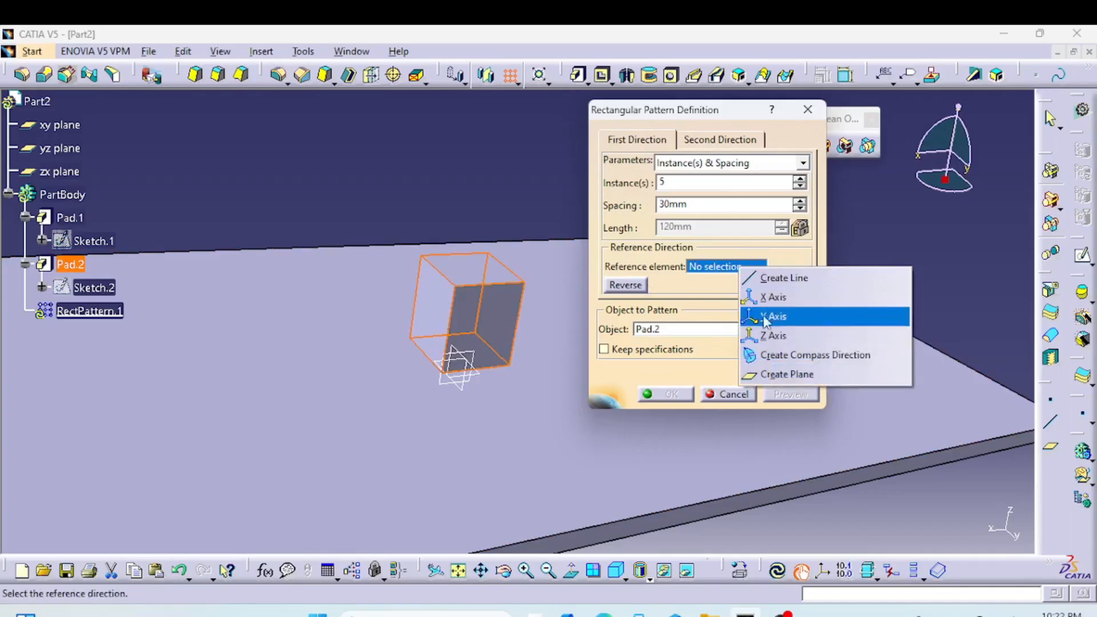
click(772, 298)
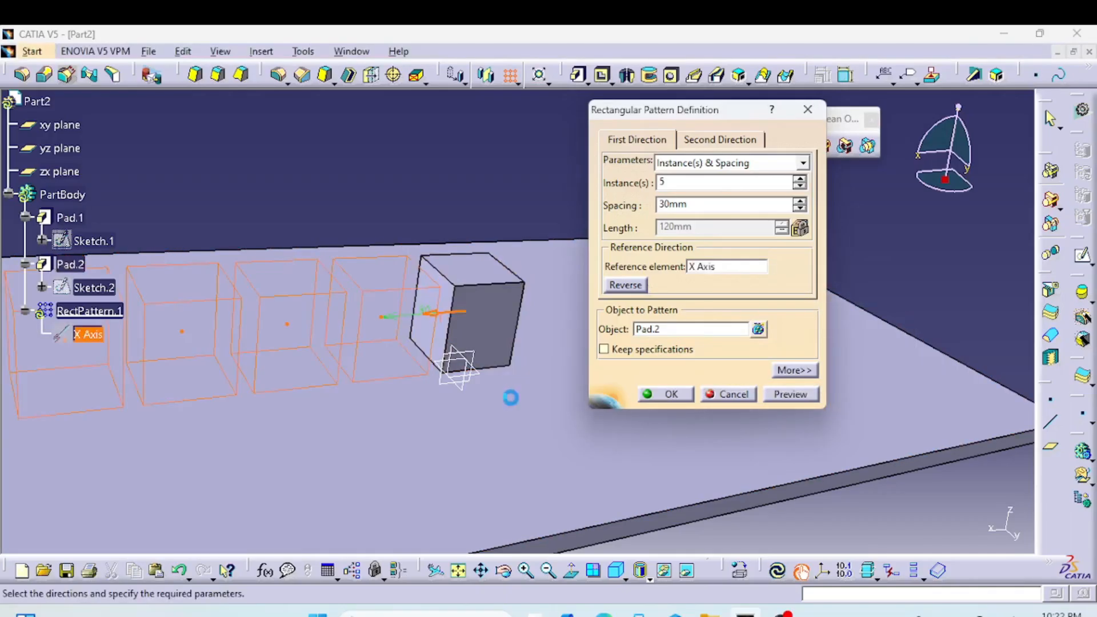
Reverse the rectangular pattern's first direction and set its spacing to 50 mm, then update the part.
middle_drag(488, 418, 333, 453)
click(624, 286)
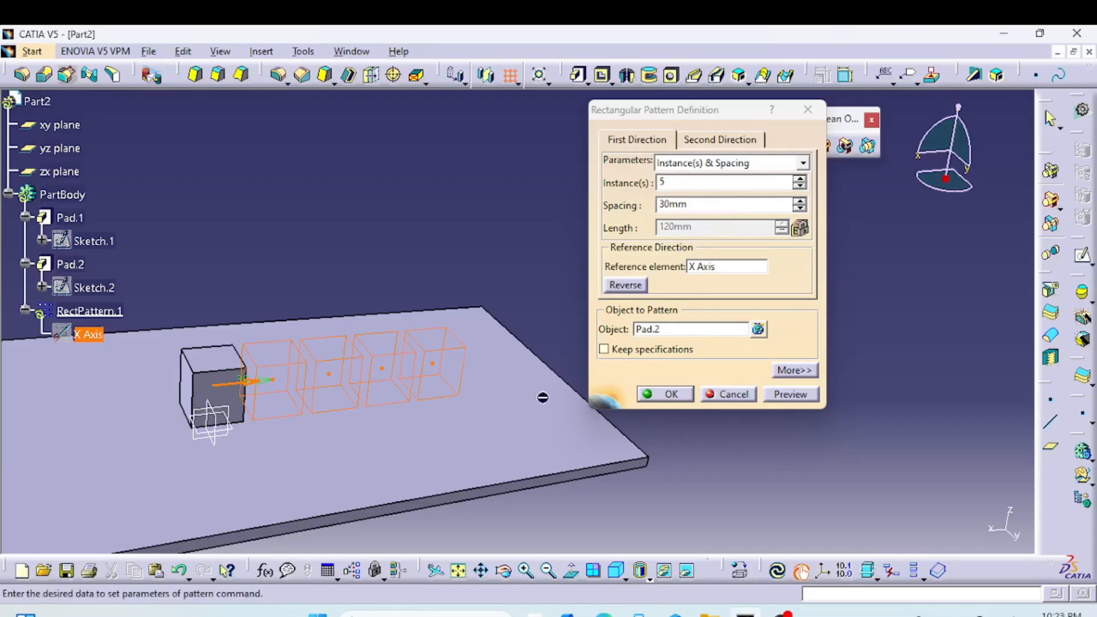
click(799, 201)
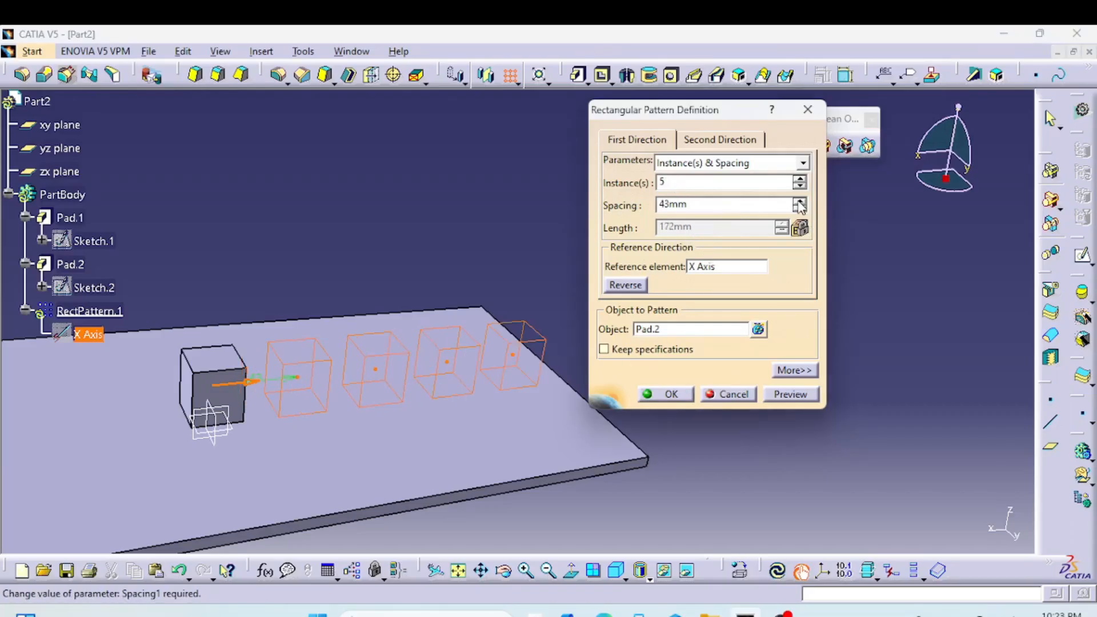
click(799, 201)
click(799, 201)
click(799, 201)
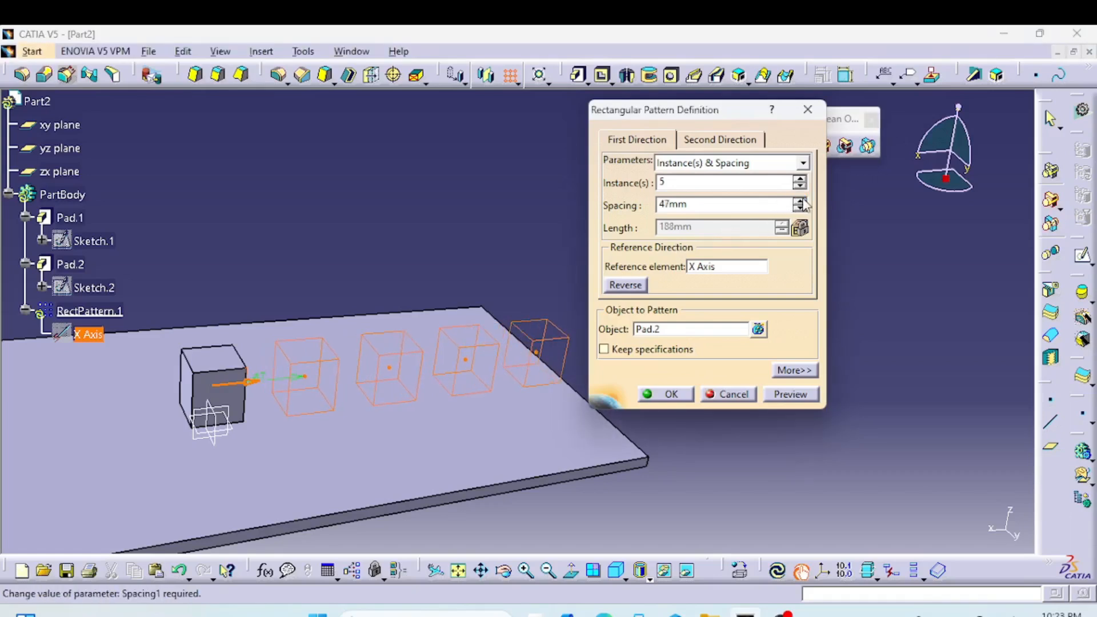
click(798, 201)
click(799, 201)
click(799, 201)
middle_drag(468, 463, 333, 461)
click(801, 402)
click(669, 394)
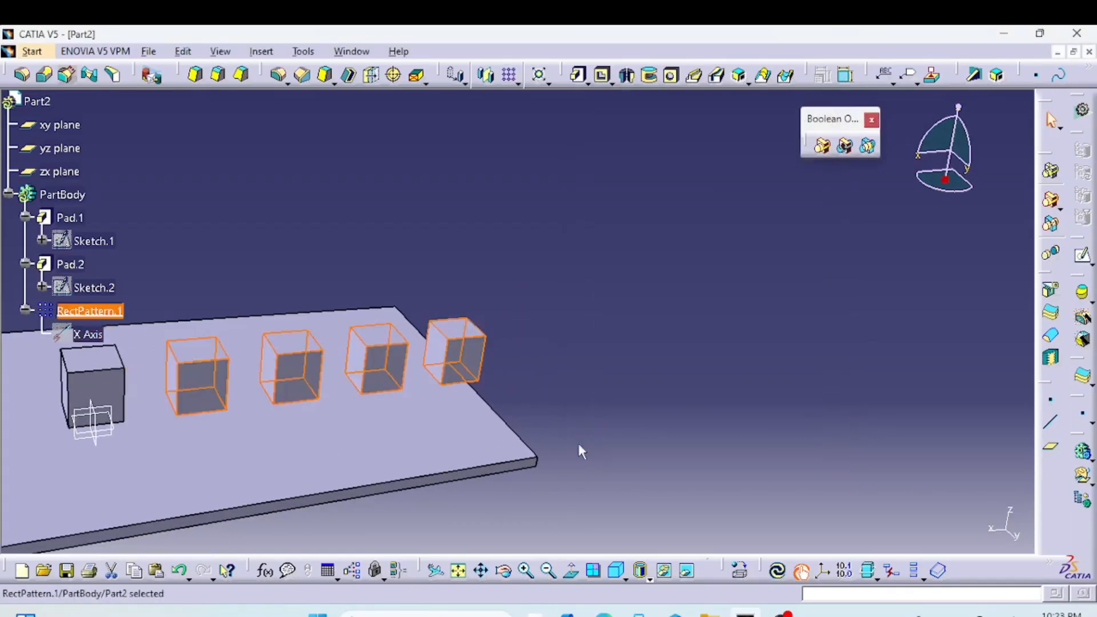
middle_drag(580, 452, 759, 440)
click(871, 411)
click(777, 570)
Define the rectangular pattern's second direction by Instance(s) & Spacing, with 6 instances and a spacing of 25 mm.
double_click(113, 313)
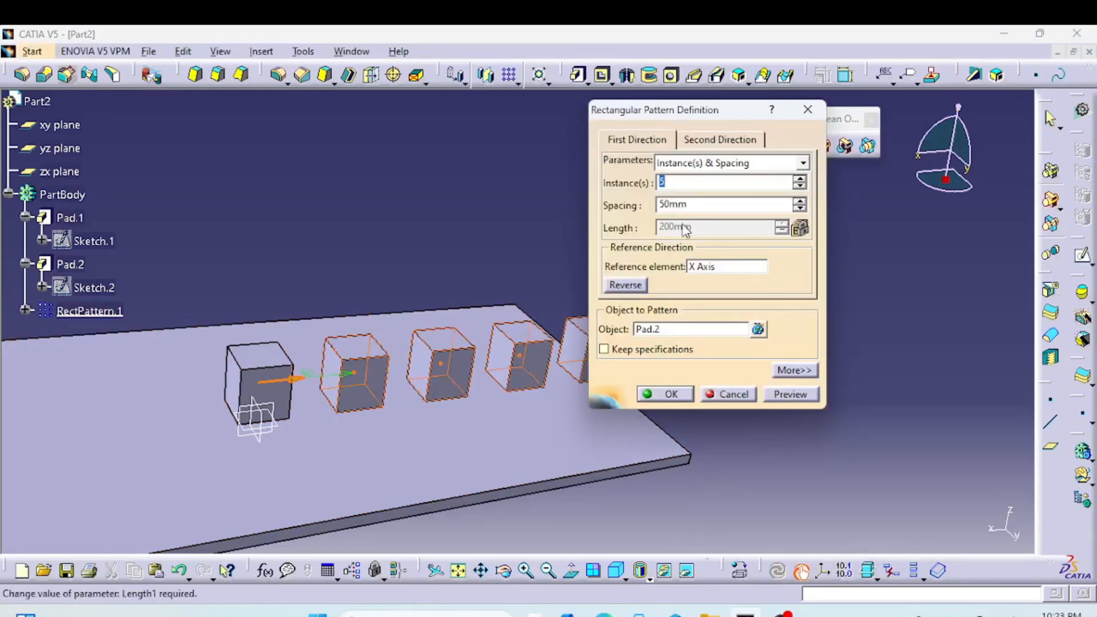
click(705, 140)
click(708, 167)
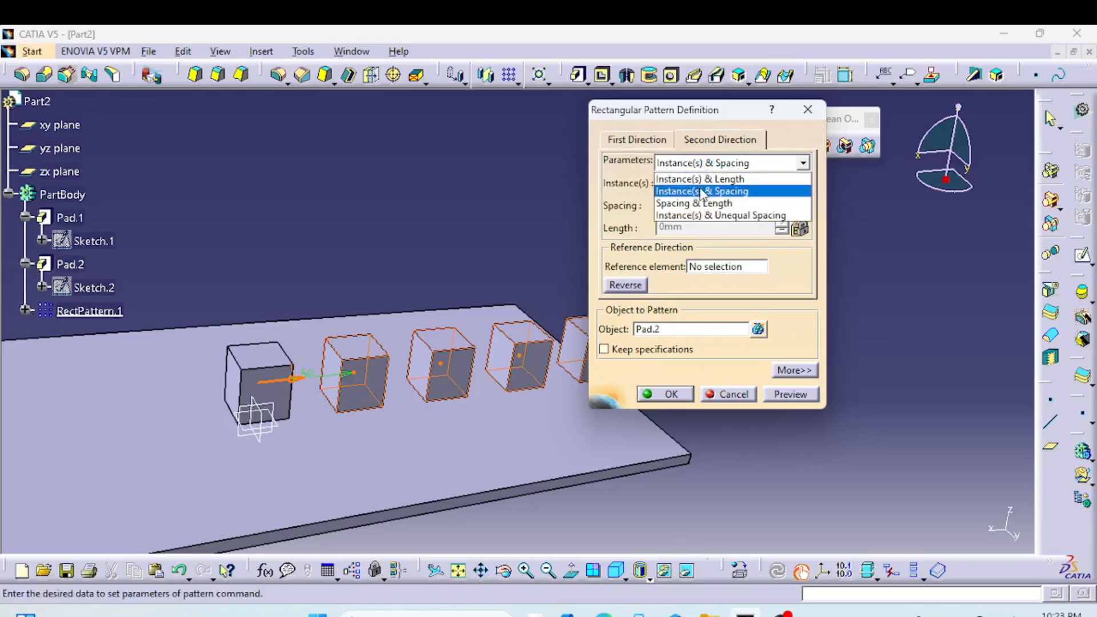
click(722, 193)
double_click(695, 182)
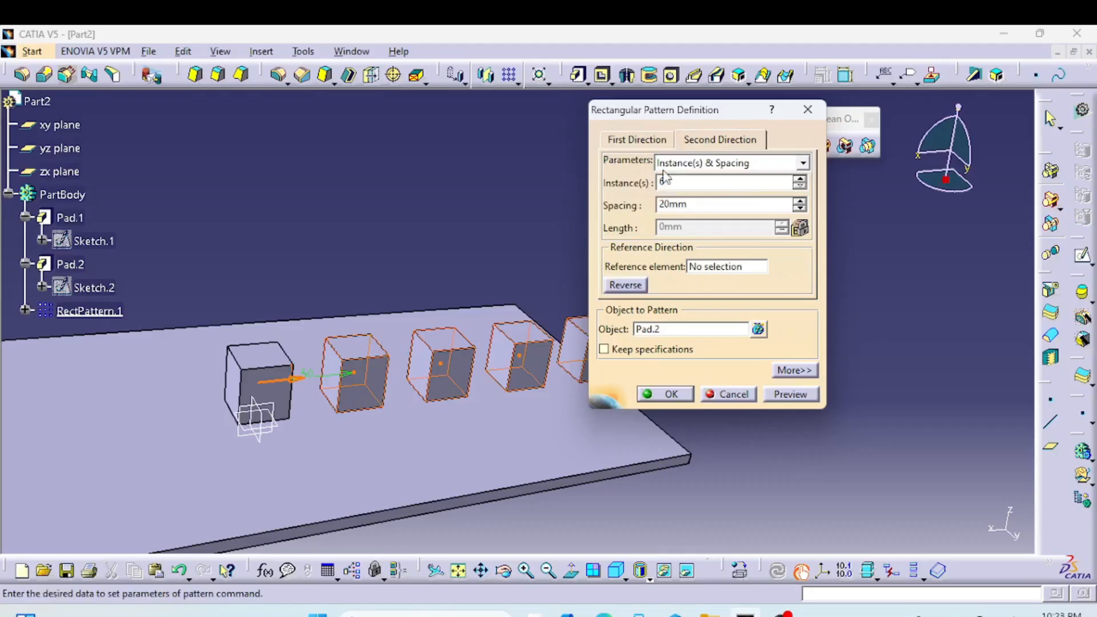
double_click(708, 205)
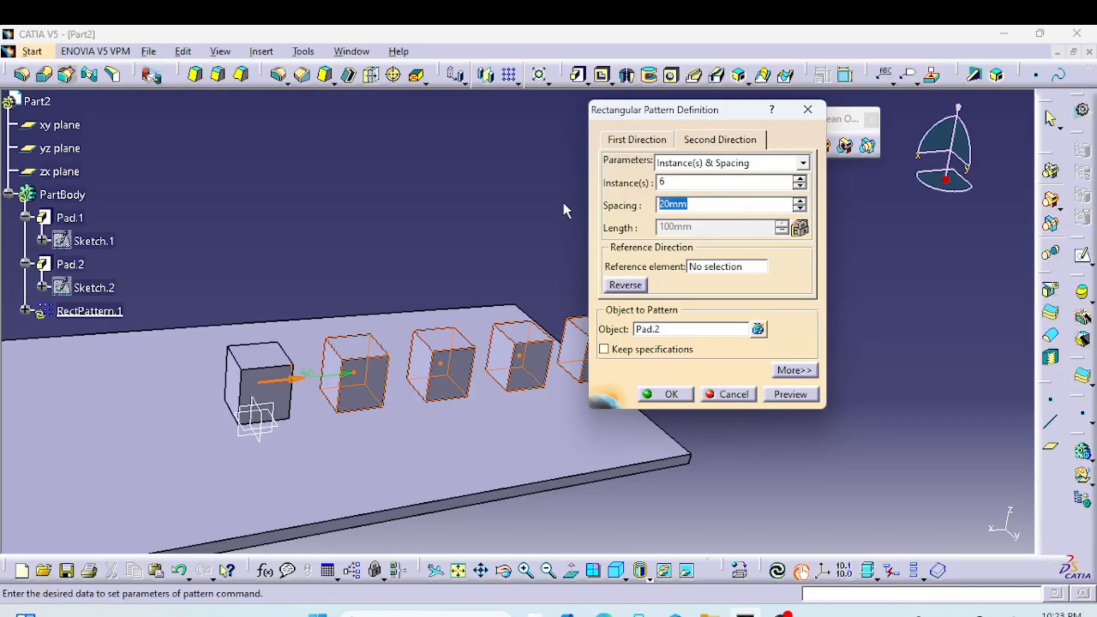
text(2)
Use the Y Axis as the second direction's reference element, reverse that direction and apply the pattern.
click(727, 267)
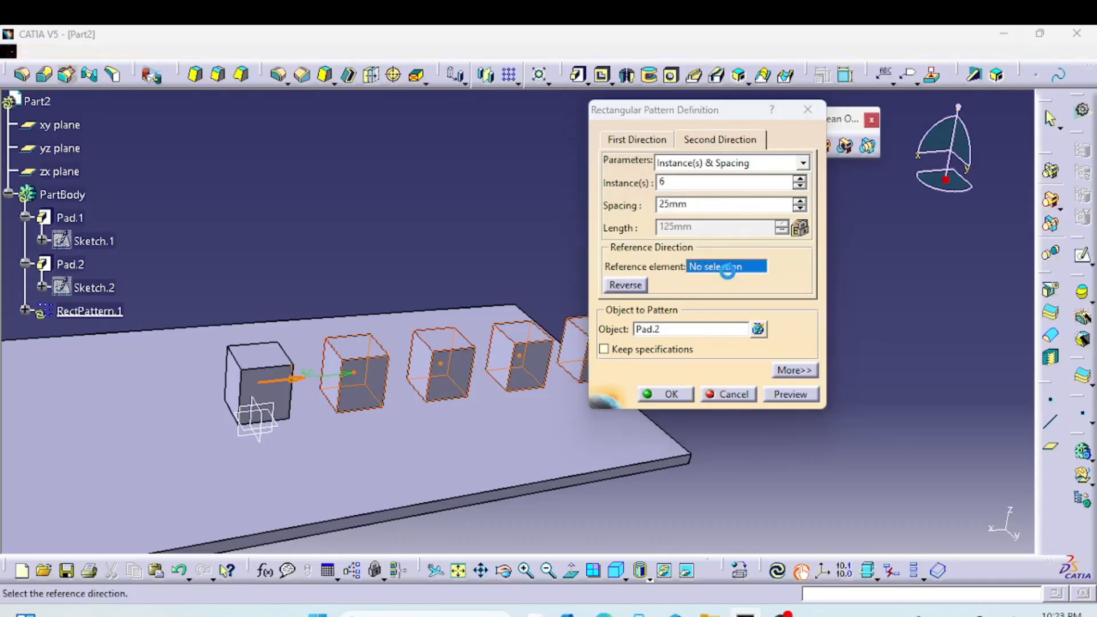
right_click(736, 270)
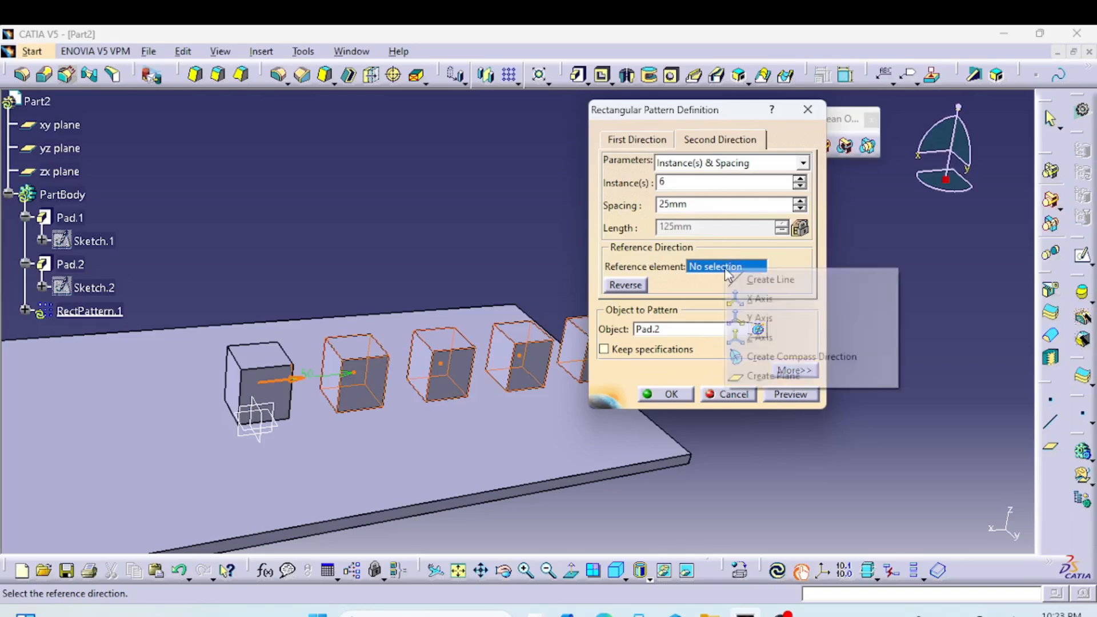
click(751, 320)
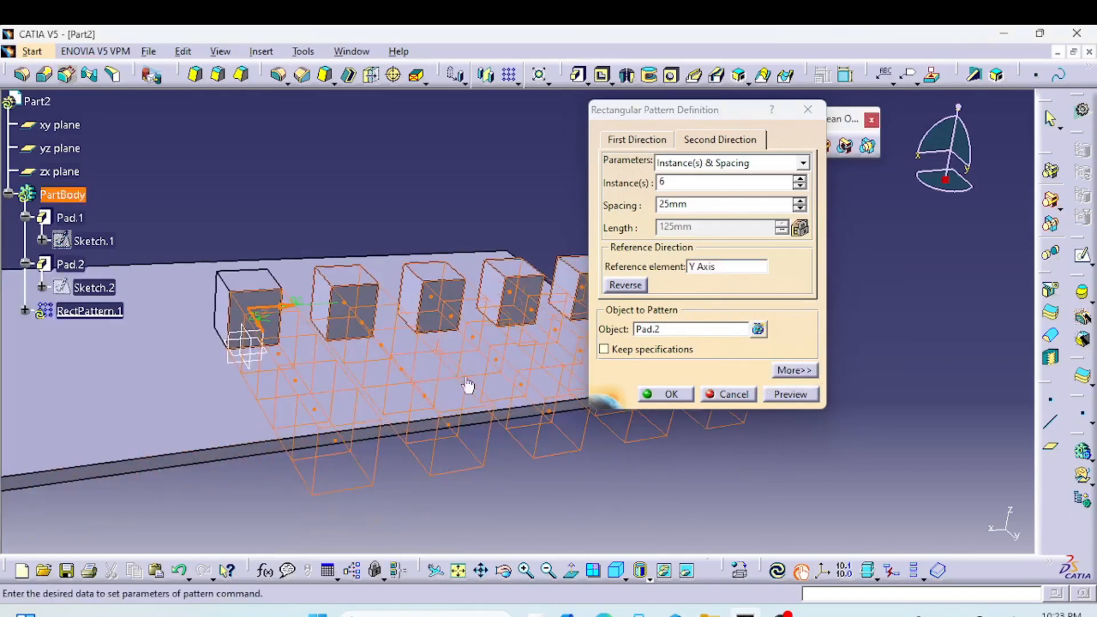
click(259, 329)
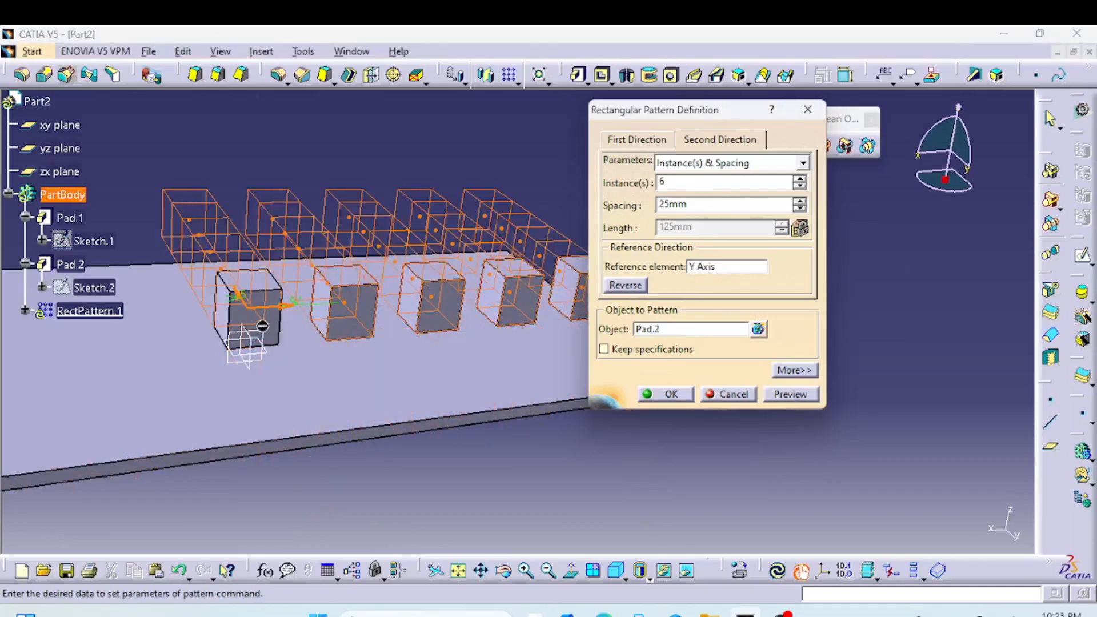
click(625, 284)
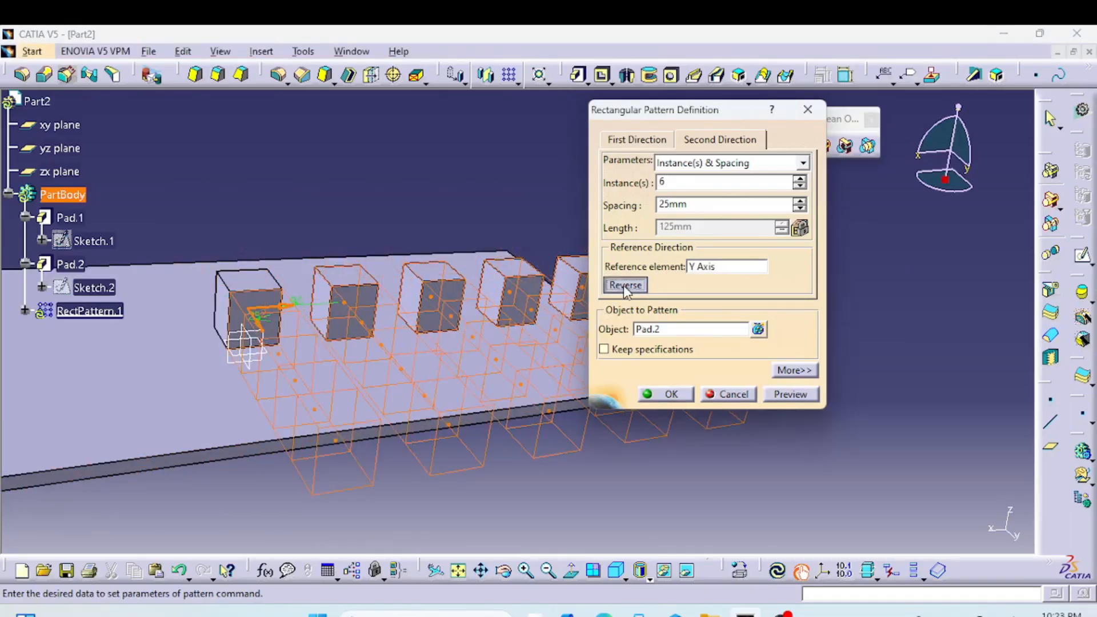
click(625, 288)
middle_drag(406, 388, 439, 441)
click(802, 396)
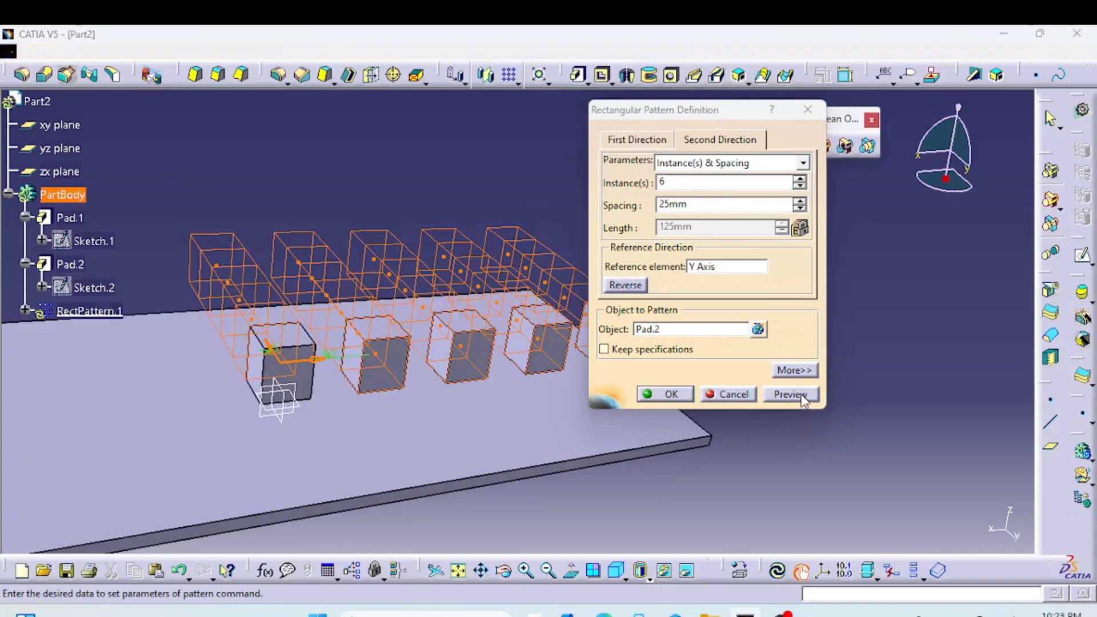
click(669, 396)
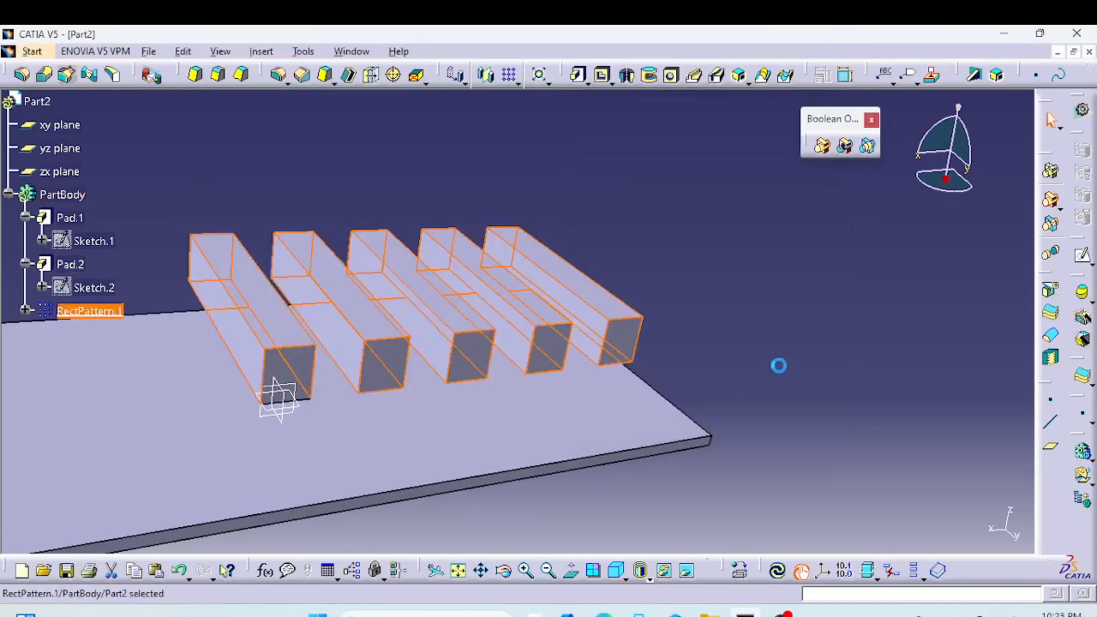
Edit the rectangular pattern's spacing to 79 mm in the first direction and 55 mm in the second.
double_click(88, 310)
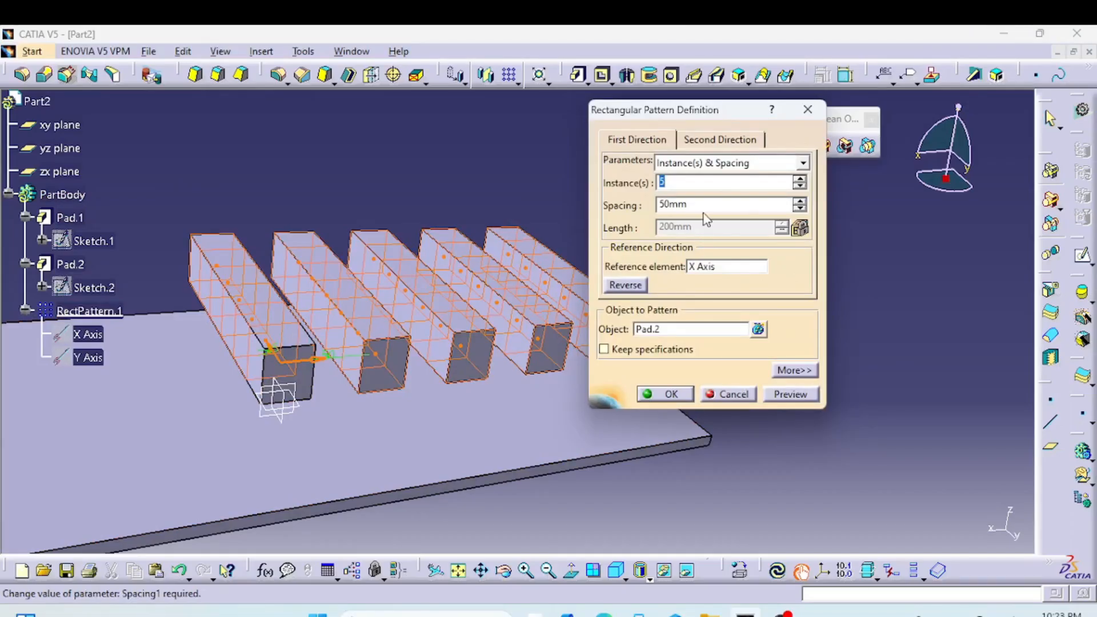
click(698, 203)
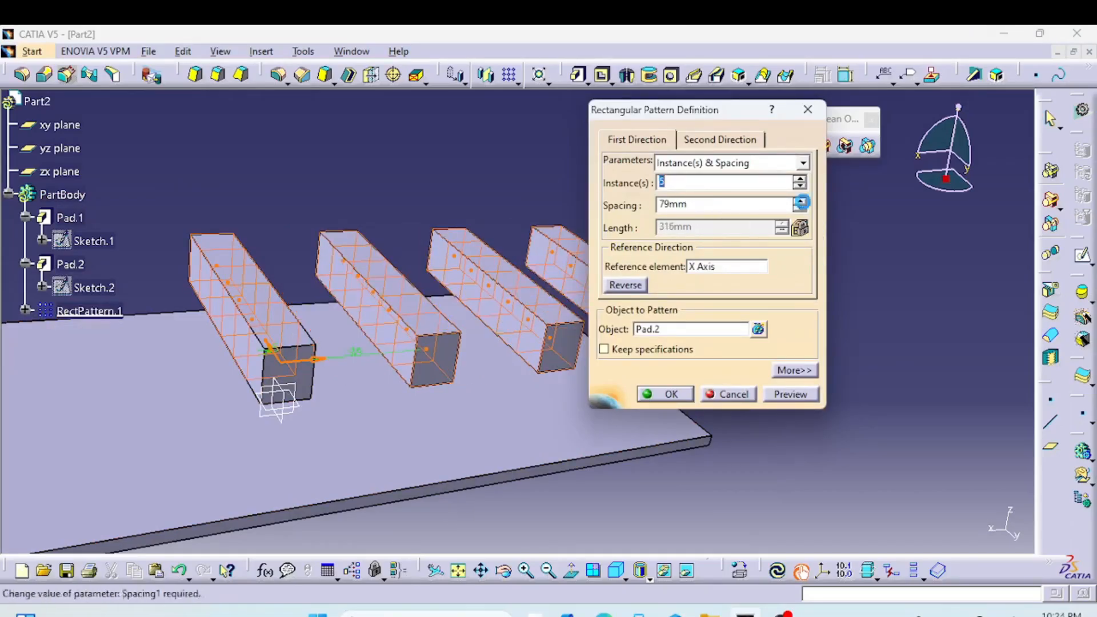
click(737, 144)
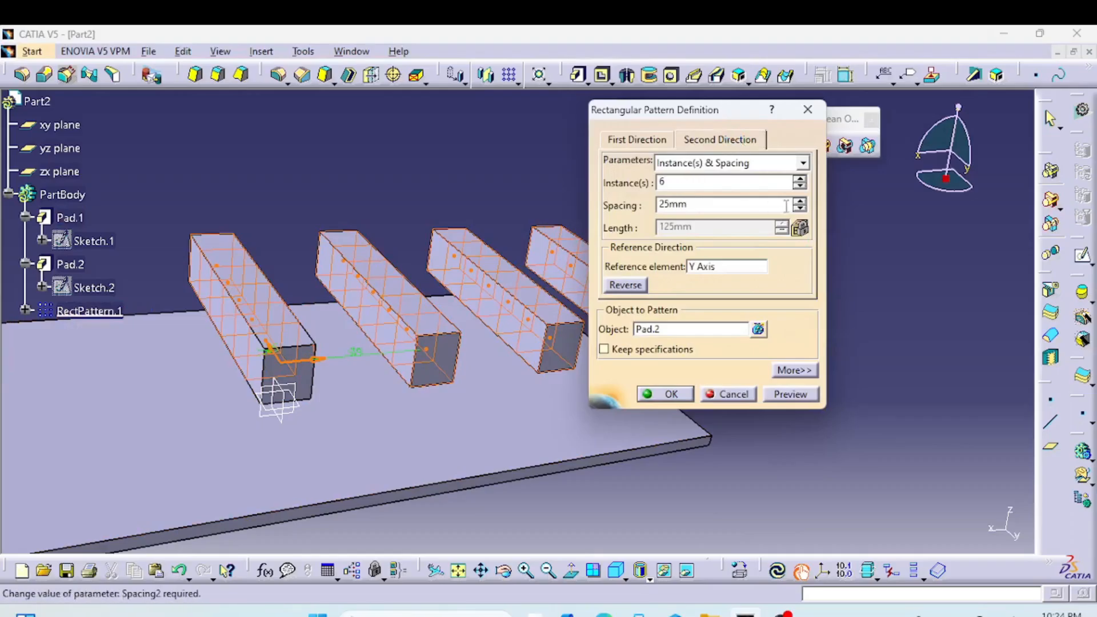
click(799, 201)
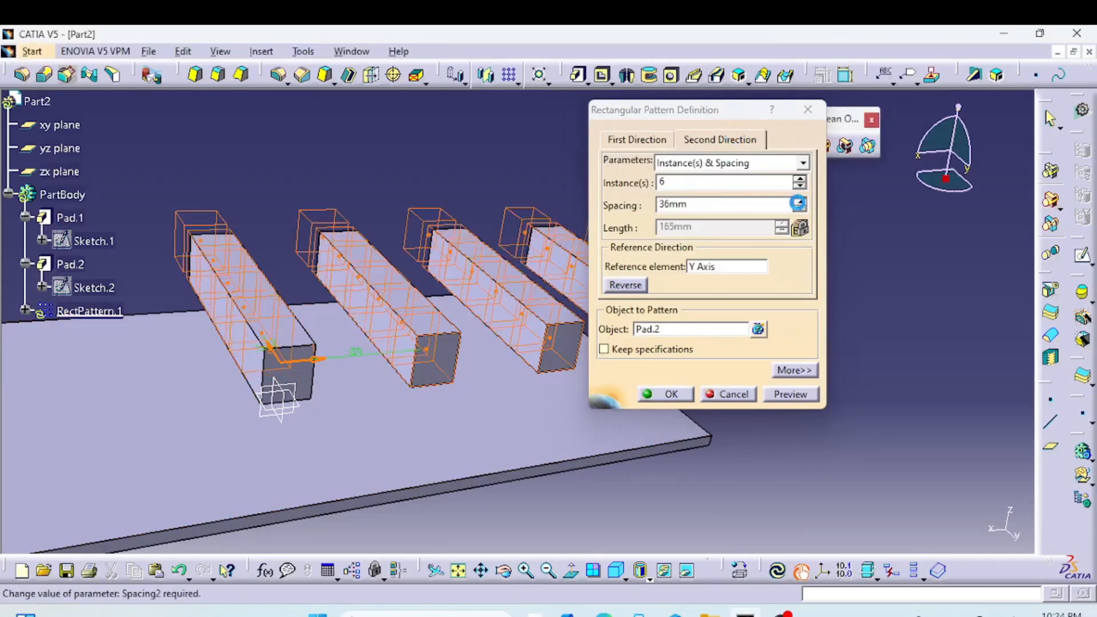
click(797, 201)
click(798, 201)
click(785, 394)
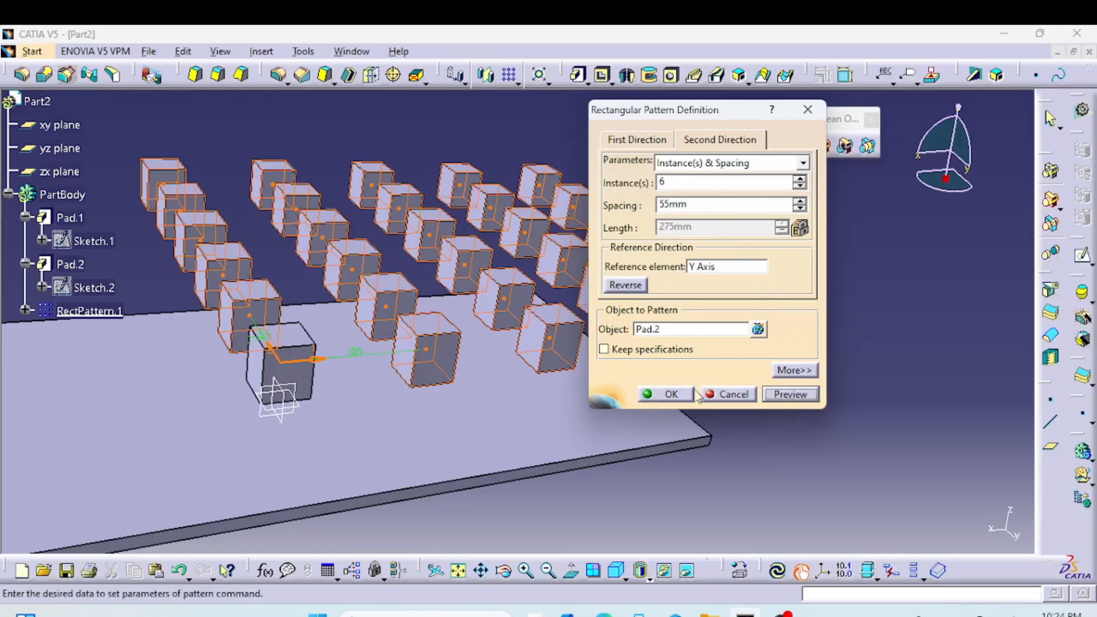
click(662, 394)
middle_drag(803, 448, 612, 365)
click(777, 572)
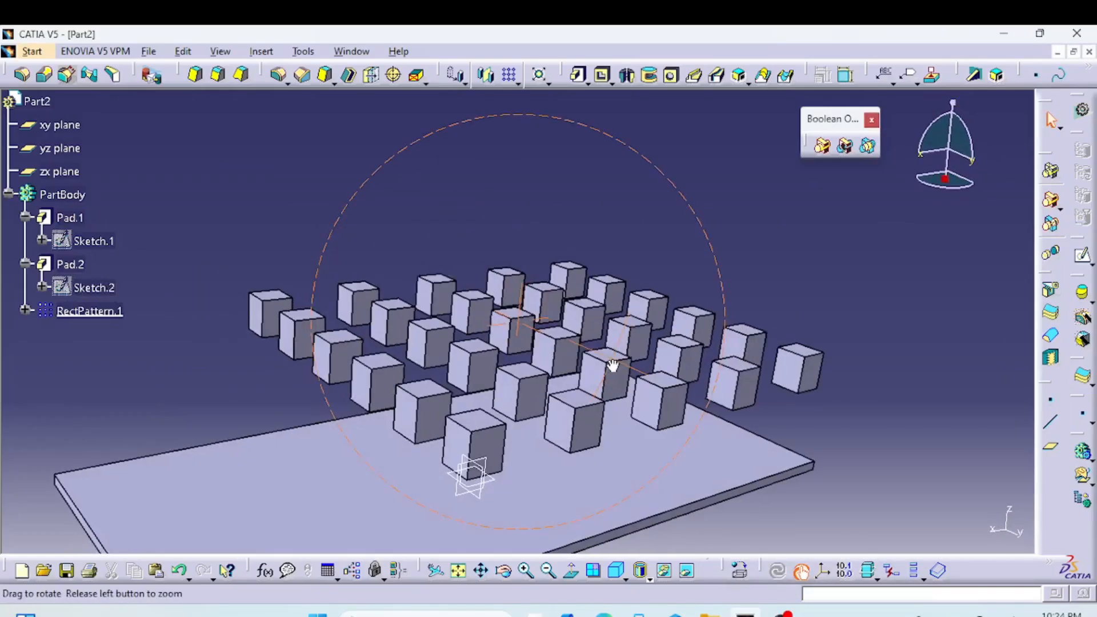
middle_drag(822, 465, 837, 410)
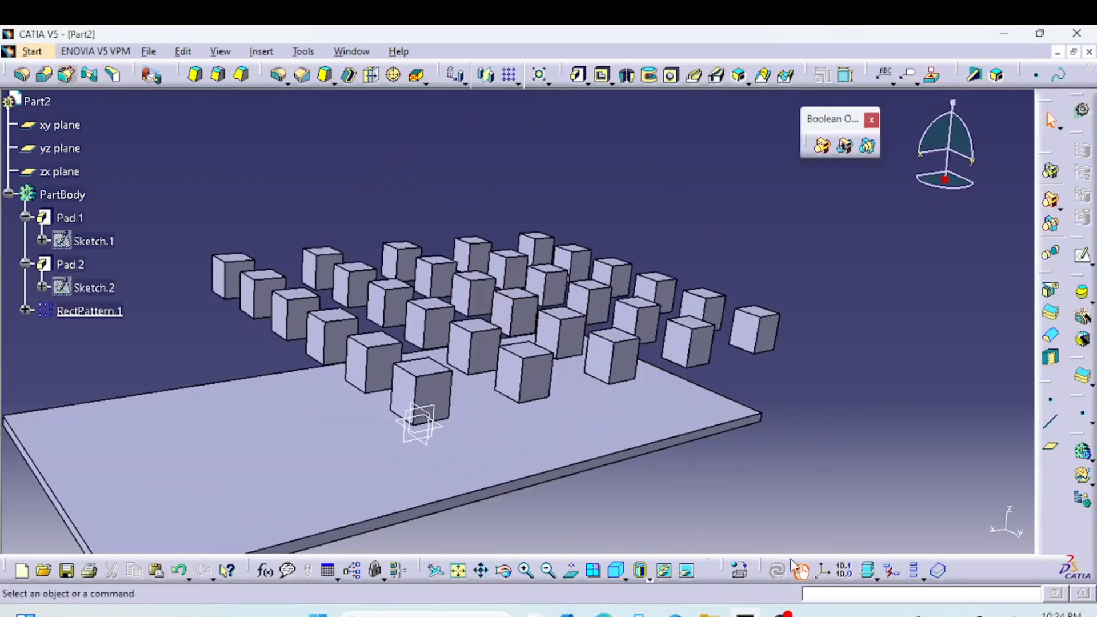